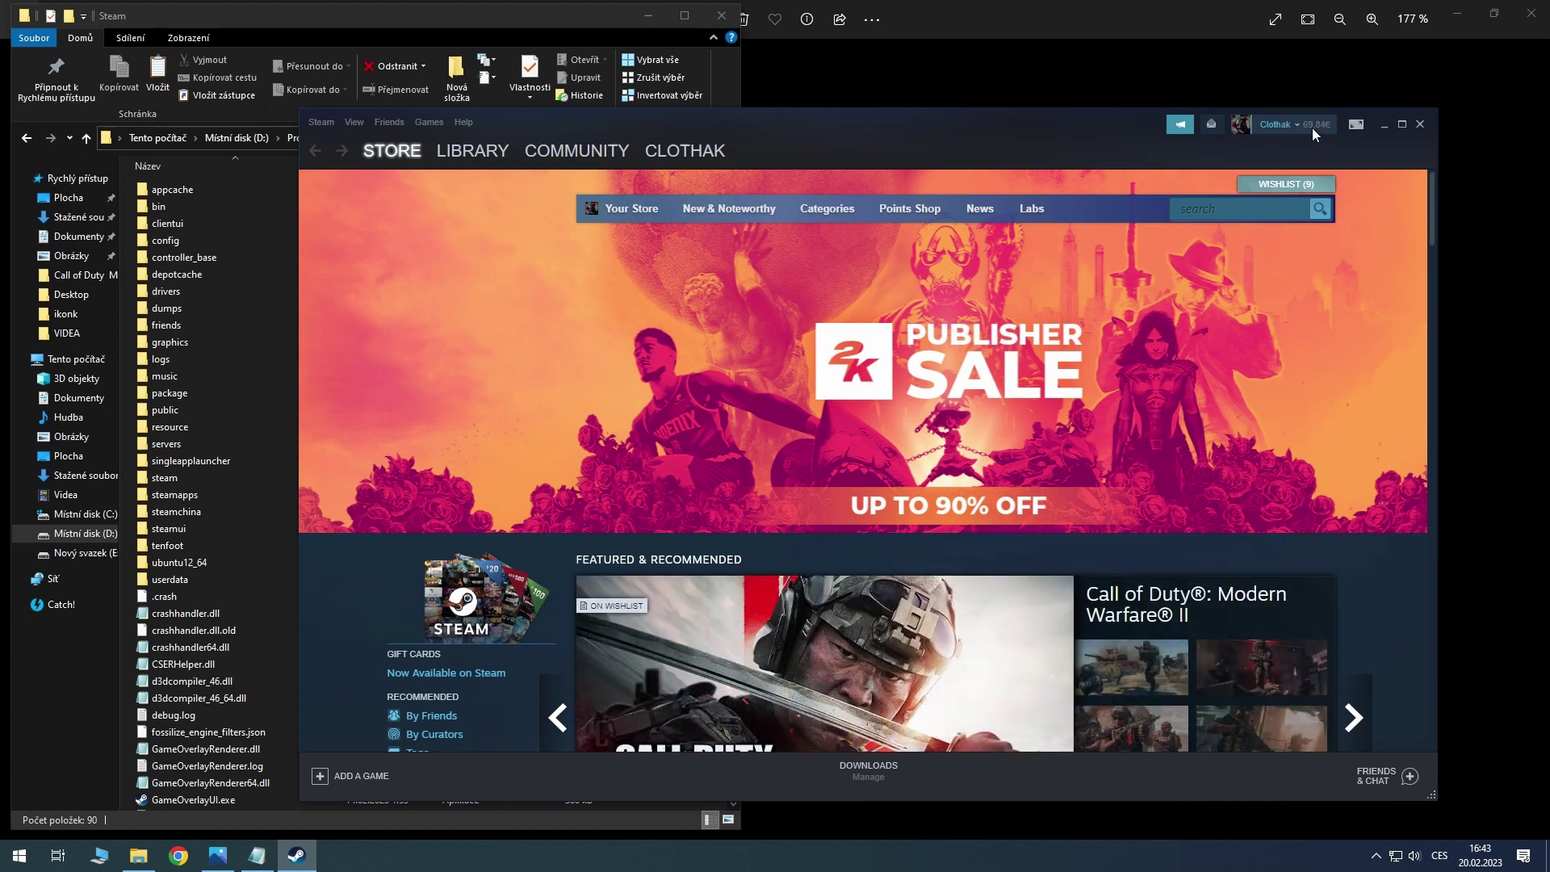
Open the account menu beside the wallet balance in Steam, and minimise the Steam window
{"action": "left_click", "coordinate": [1311, 127]}
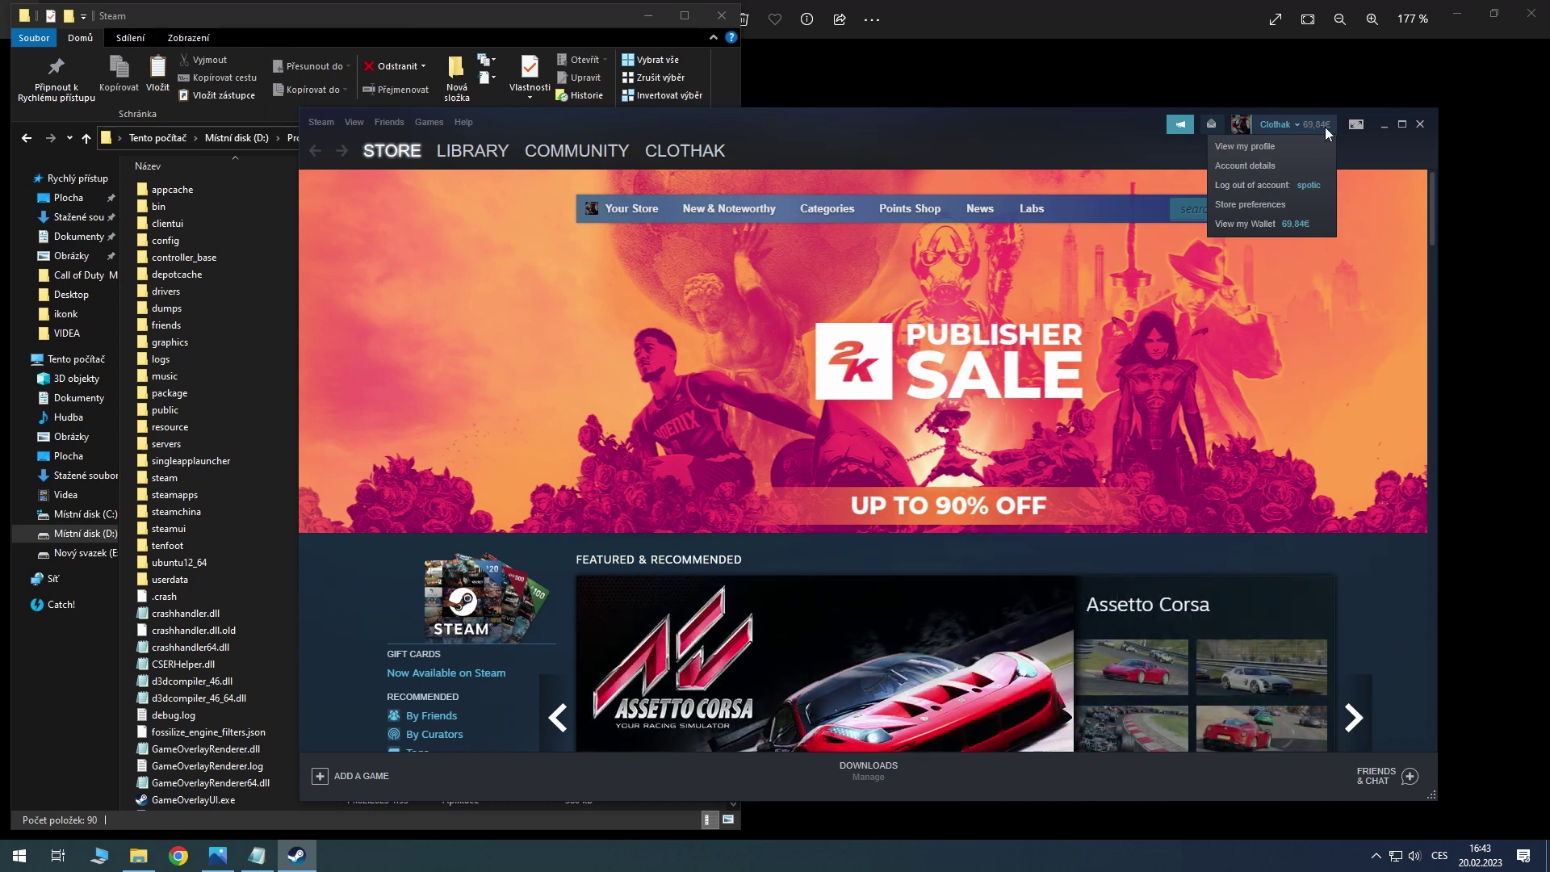
{"action": "left_click", "coordinate": [1386, 125]}
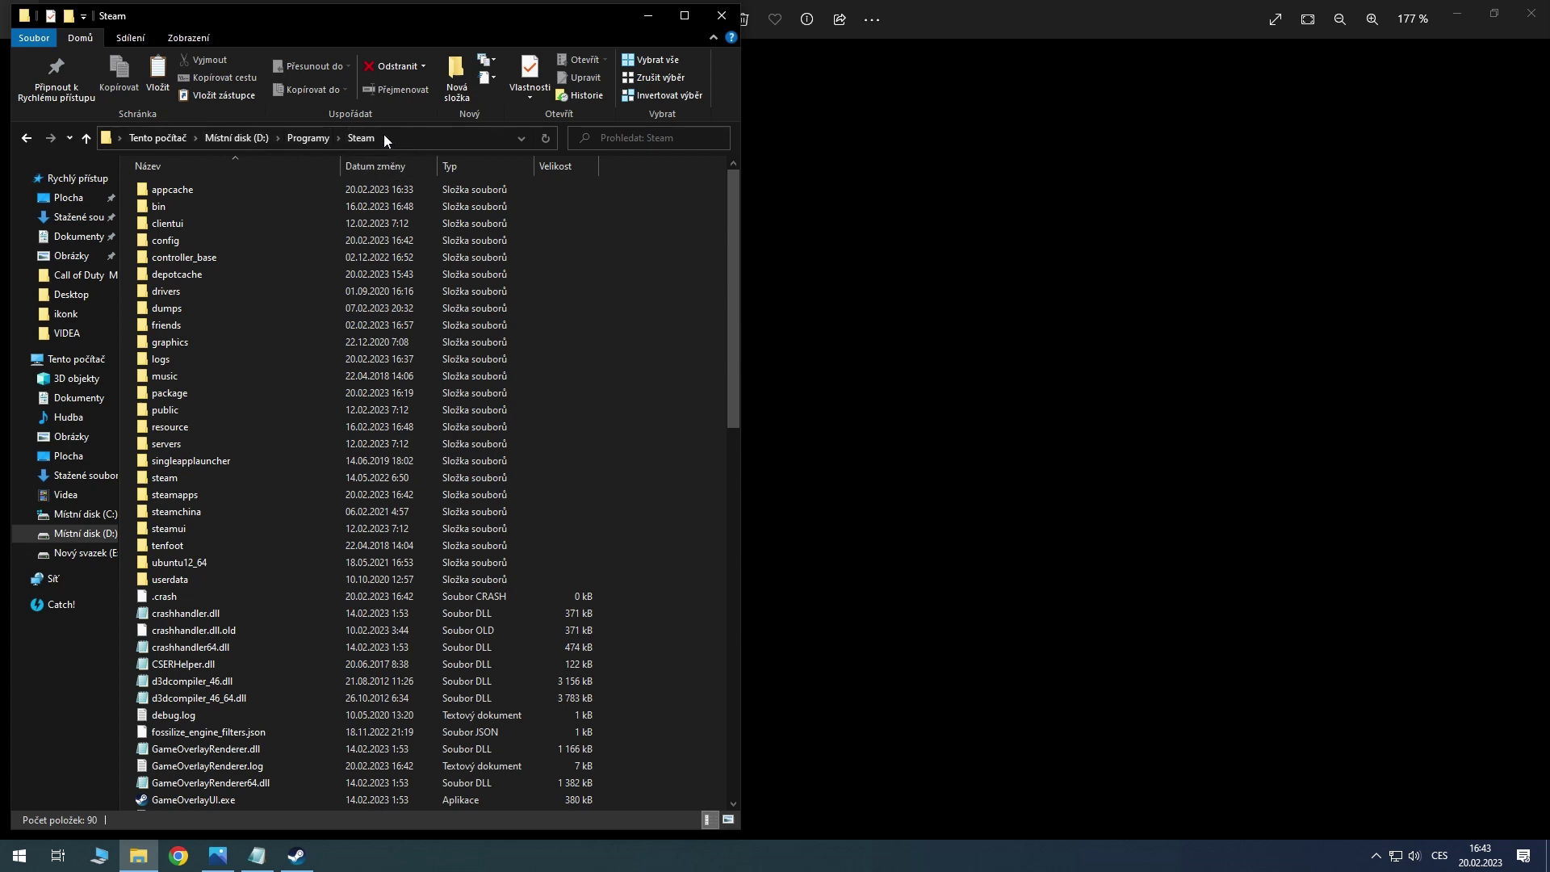
Check the Steam installation folder's entries beginning with "s" for an existing skins folder
{"action": "right_click", "coordinate": [638, 410]}
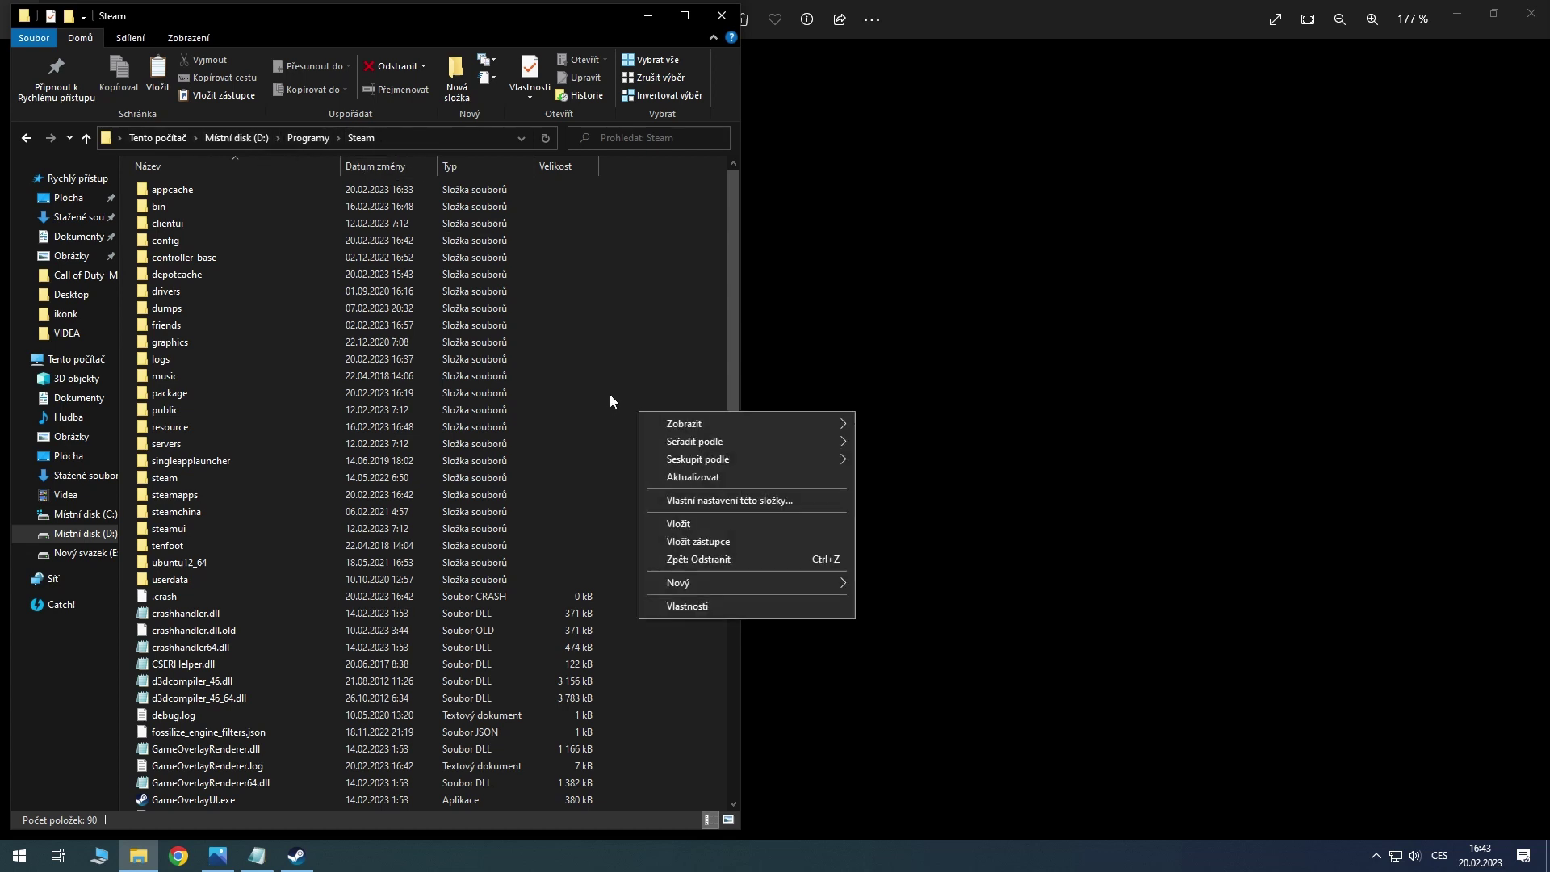
{"action": "left_click", "coordinate": [295, 404]}
{"action": "key", "text": "s"}
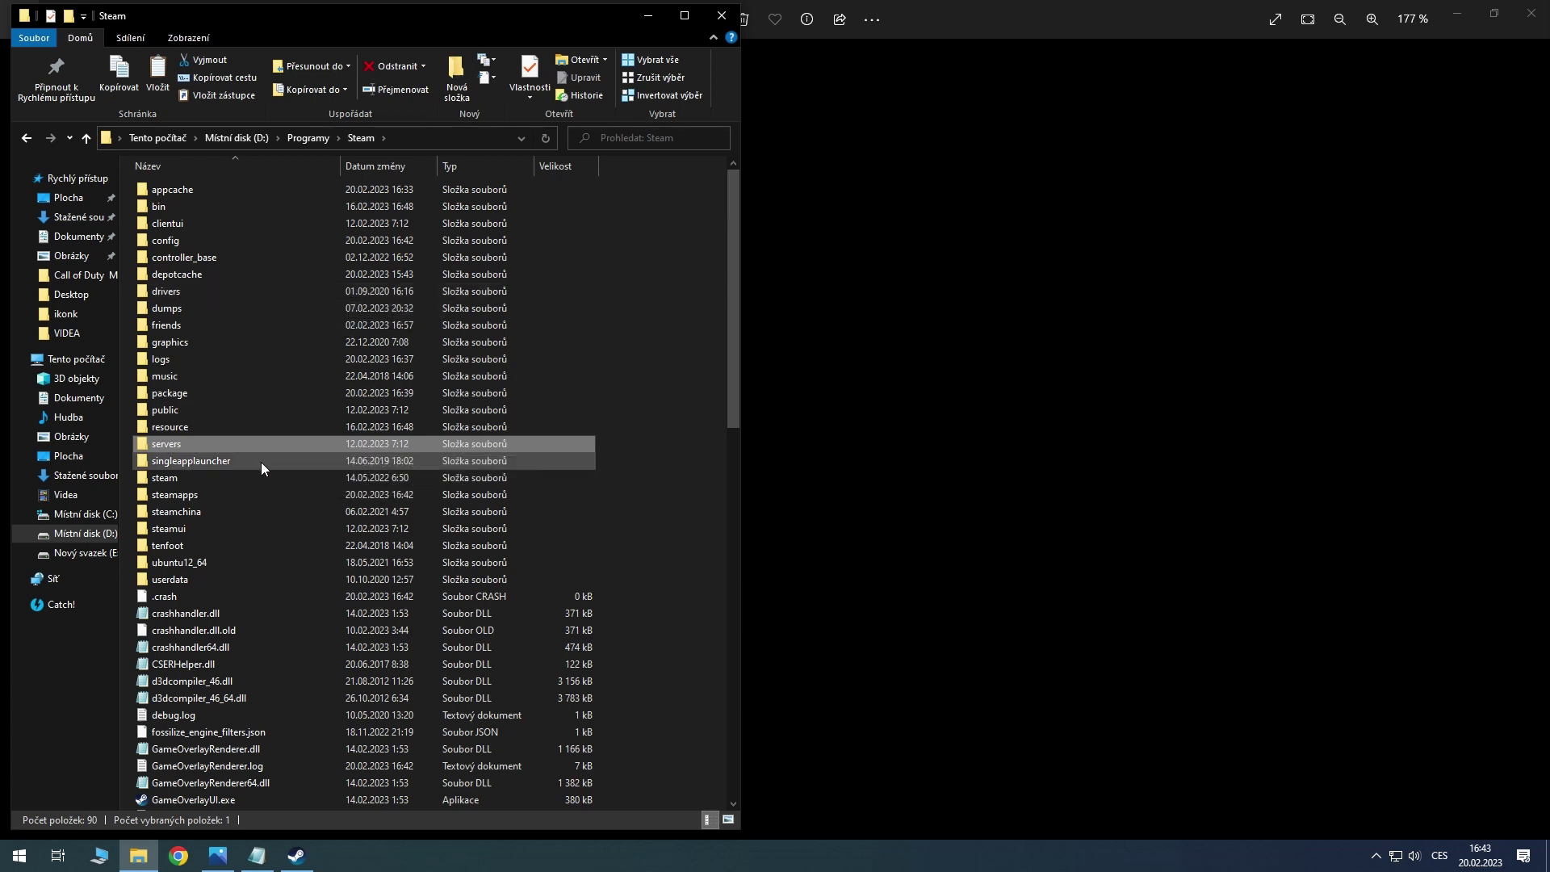
{"action": "key", "text": "s"}
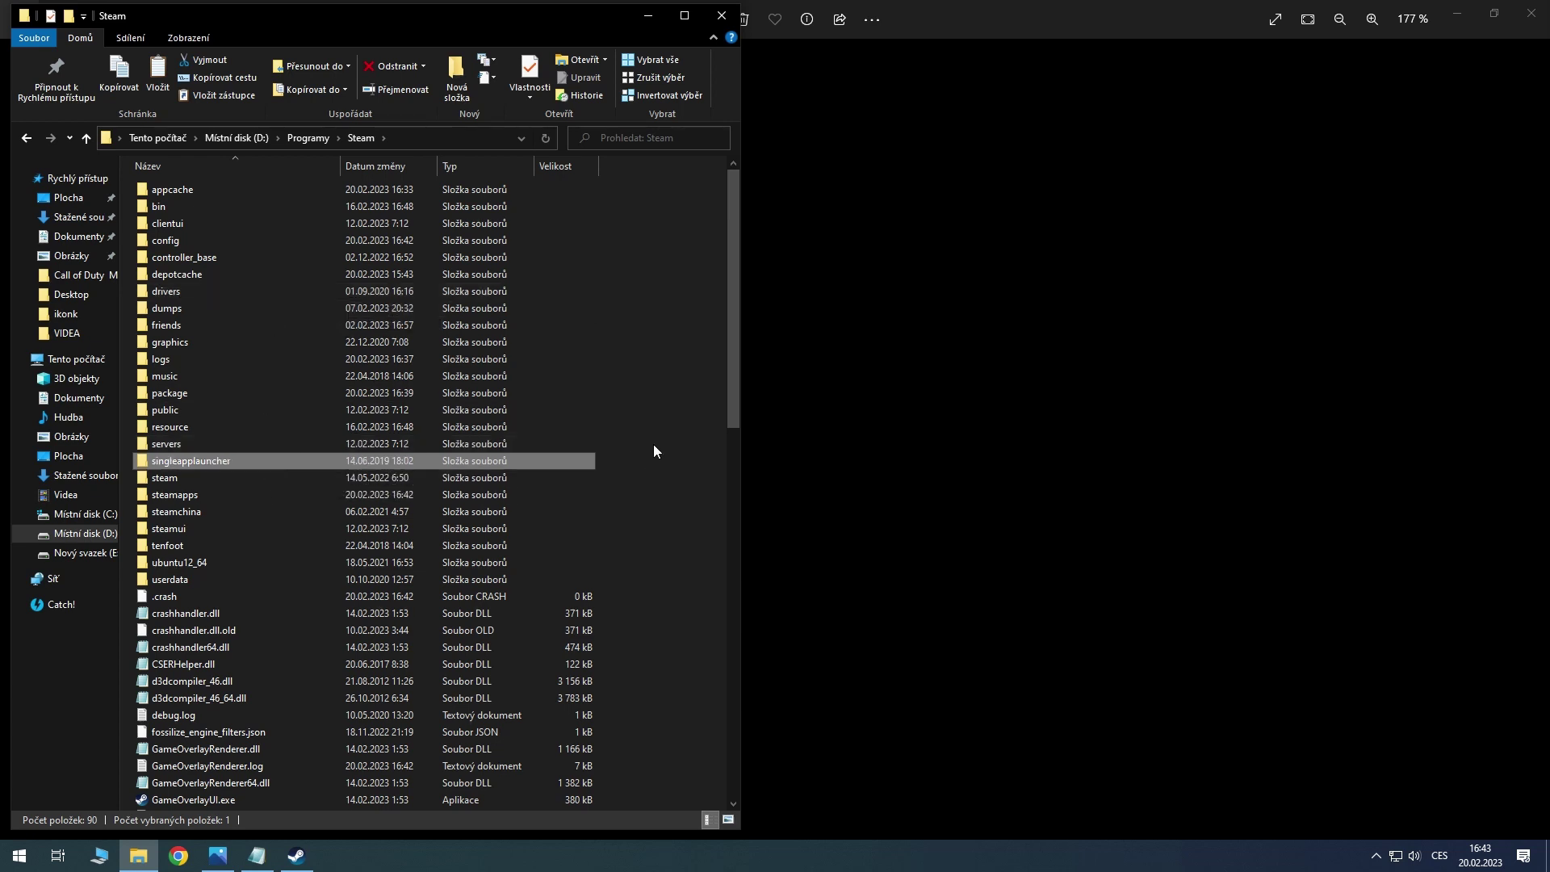
{"action": "key", "text": "s"}
{"action": "key", "text": "s"}
{"action": "key", "text": "s"}
{"action": "key", "text": "s"}
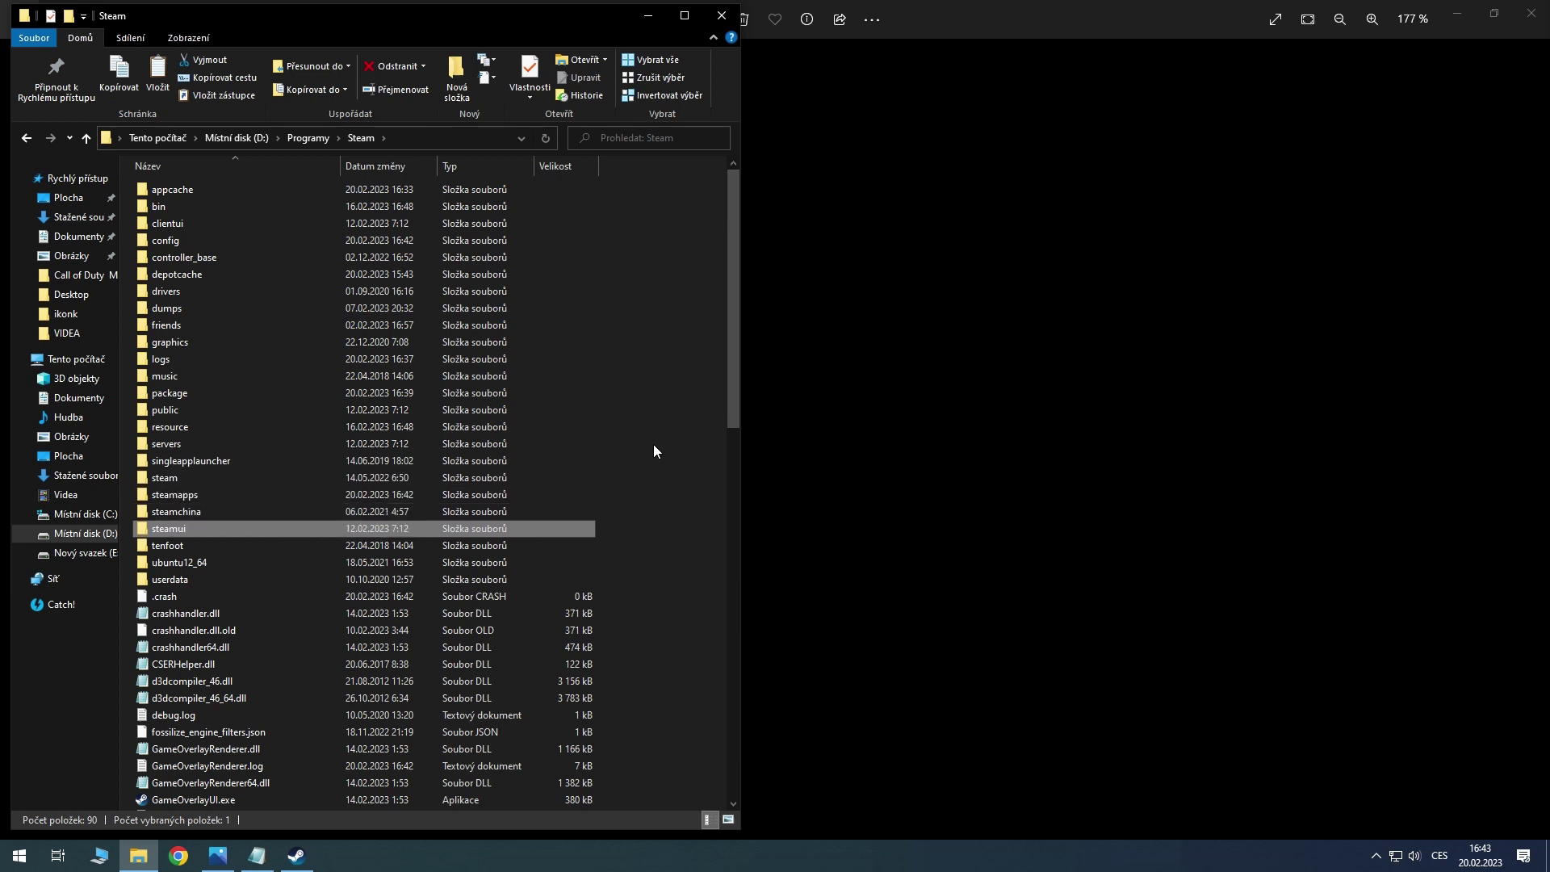
{"action": "key", "text": "s"}
{"action": "scroll", "coordinate": [654, 450], "scroll_direction": "up", "scroll_amount": 8}
{"action": "left_click", "coordinate": [652, 444]}
{"action": "scroll", "coordinate": [652, 444], "scroll_direction": "up", "scroll_amount": 10}
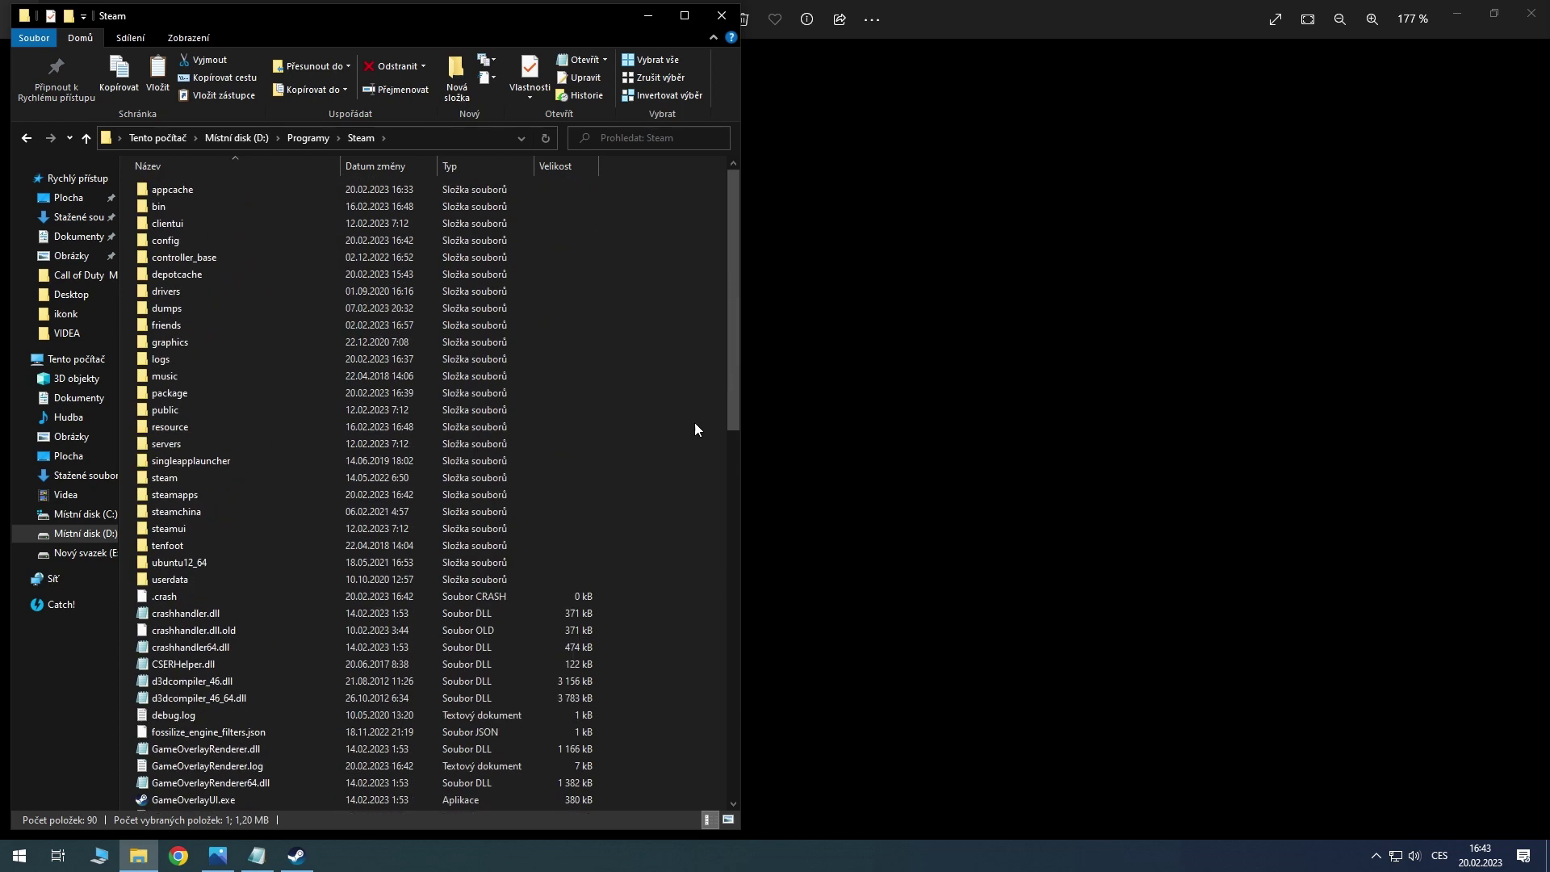
Create a new folder named "skins" in the Steam installation folder
{"action": "right_click", "coordinate": [686, 419]}
{"action": "mouse_move", "coordinate": [748, 587]}
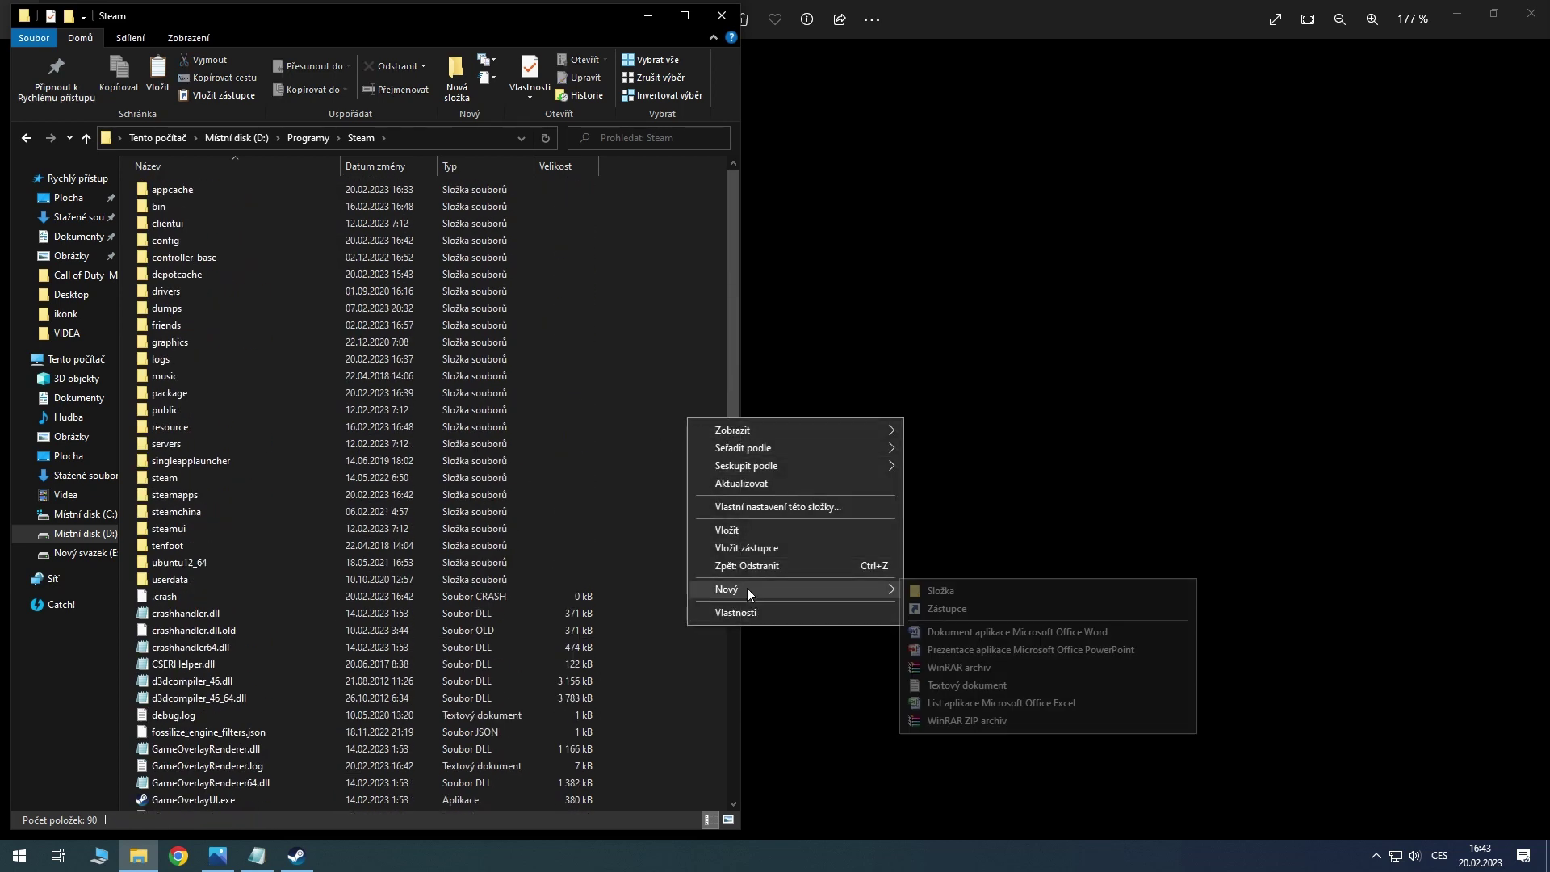
{"action": "left_click", "coordinate": [930, 588]}
{"action": "type", "text": "skins"}
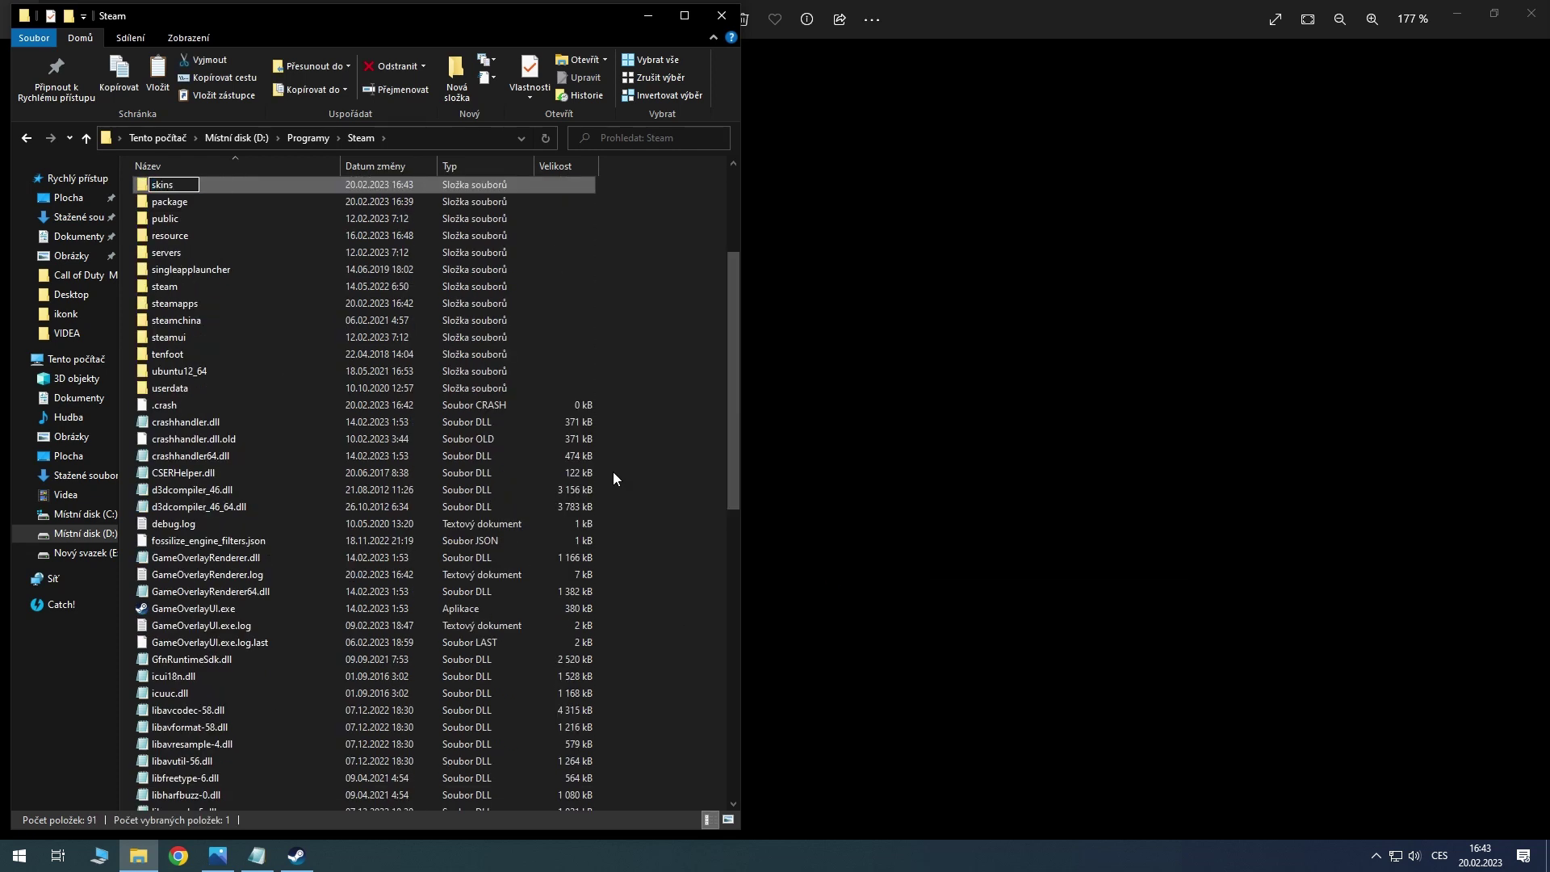
{"action": "key", "text": "Return"}
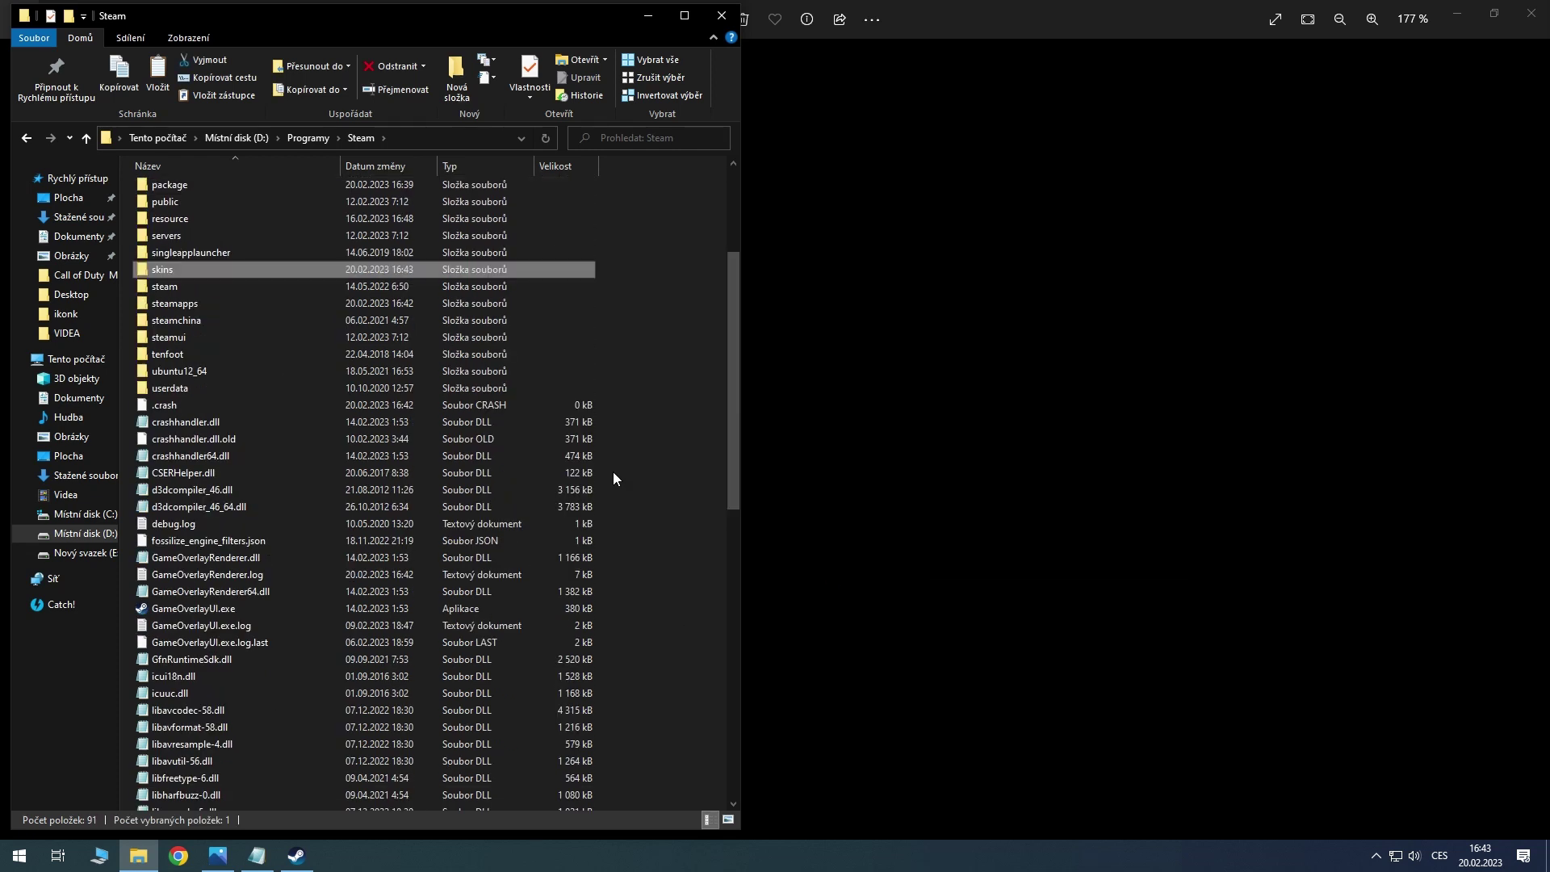
Open the skins folder in a new window and create a folder named "hidemoney" in it
{"action": "right_click", "coordinate": [210, 270]}
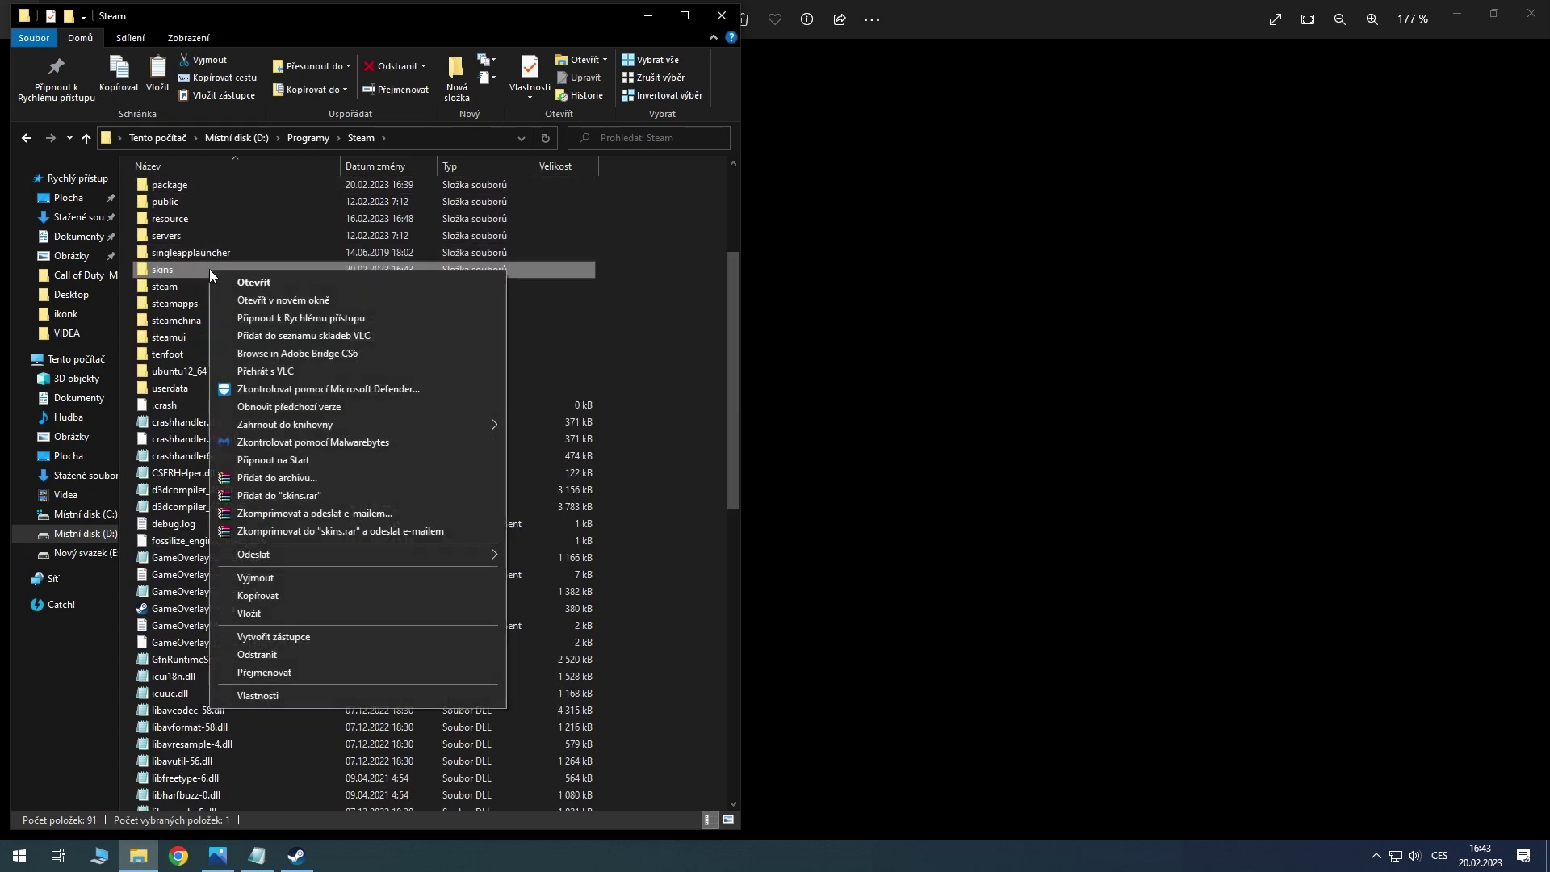
{"action": "left_click", "coordinate": [304, 300]}
{"action": "right_click", "coordinate": [1023, 260]}
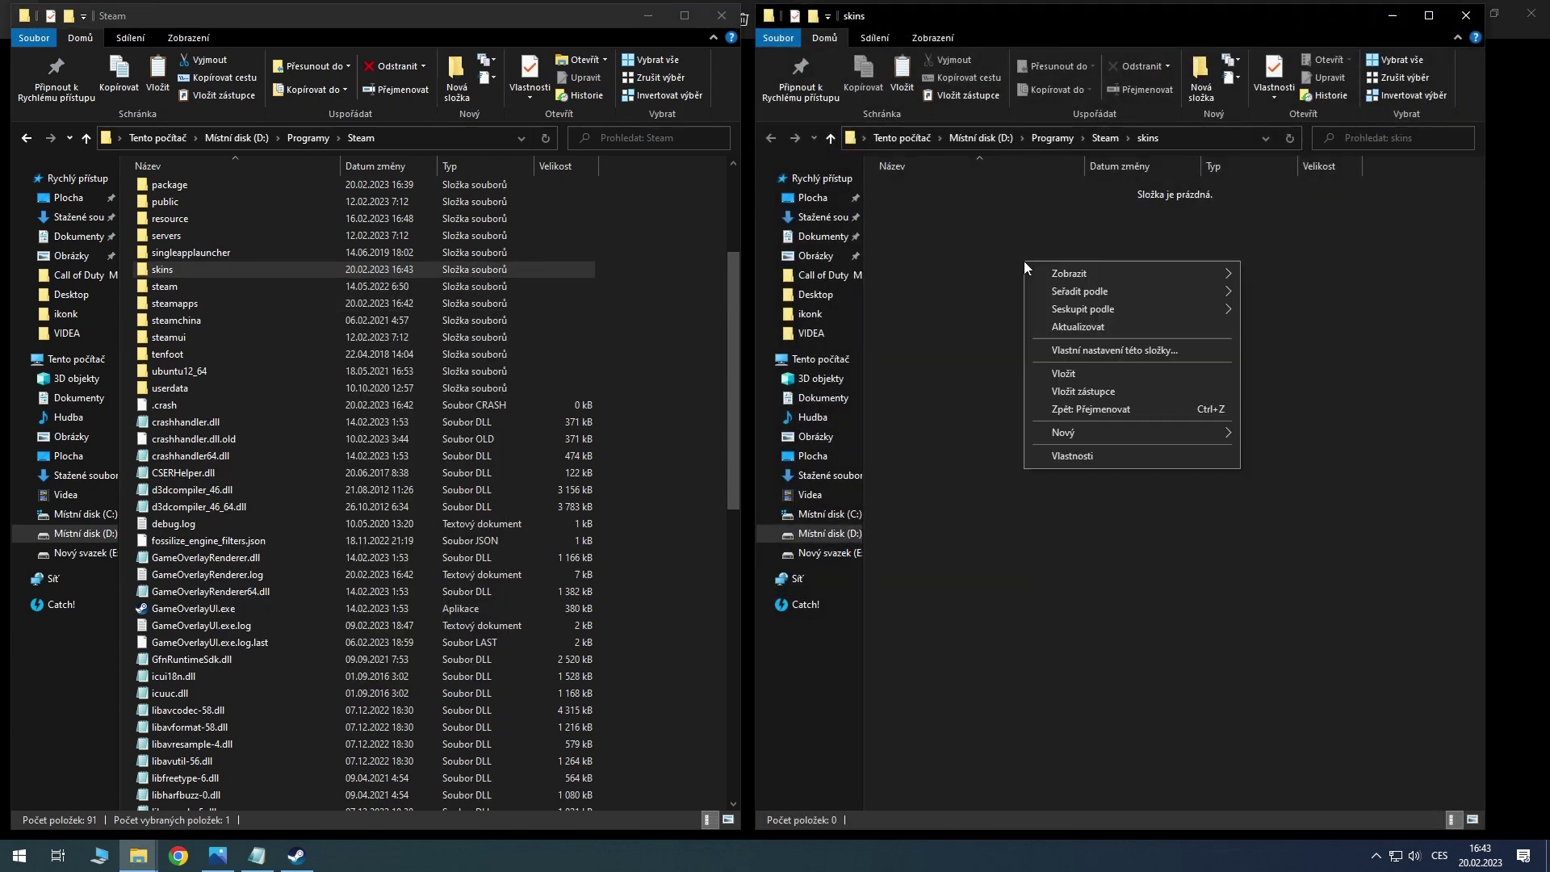
{"action": "mouse_move", "coordinate": [1088, 429]}
{"action": "left_click", "coordinate": [1281, 432]}
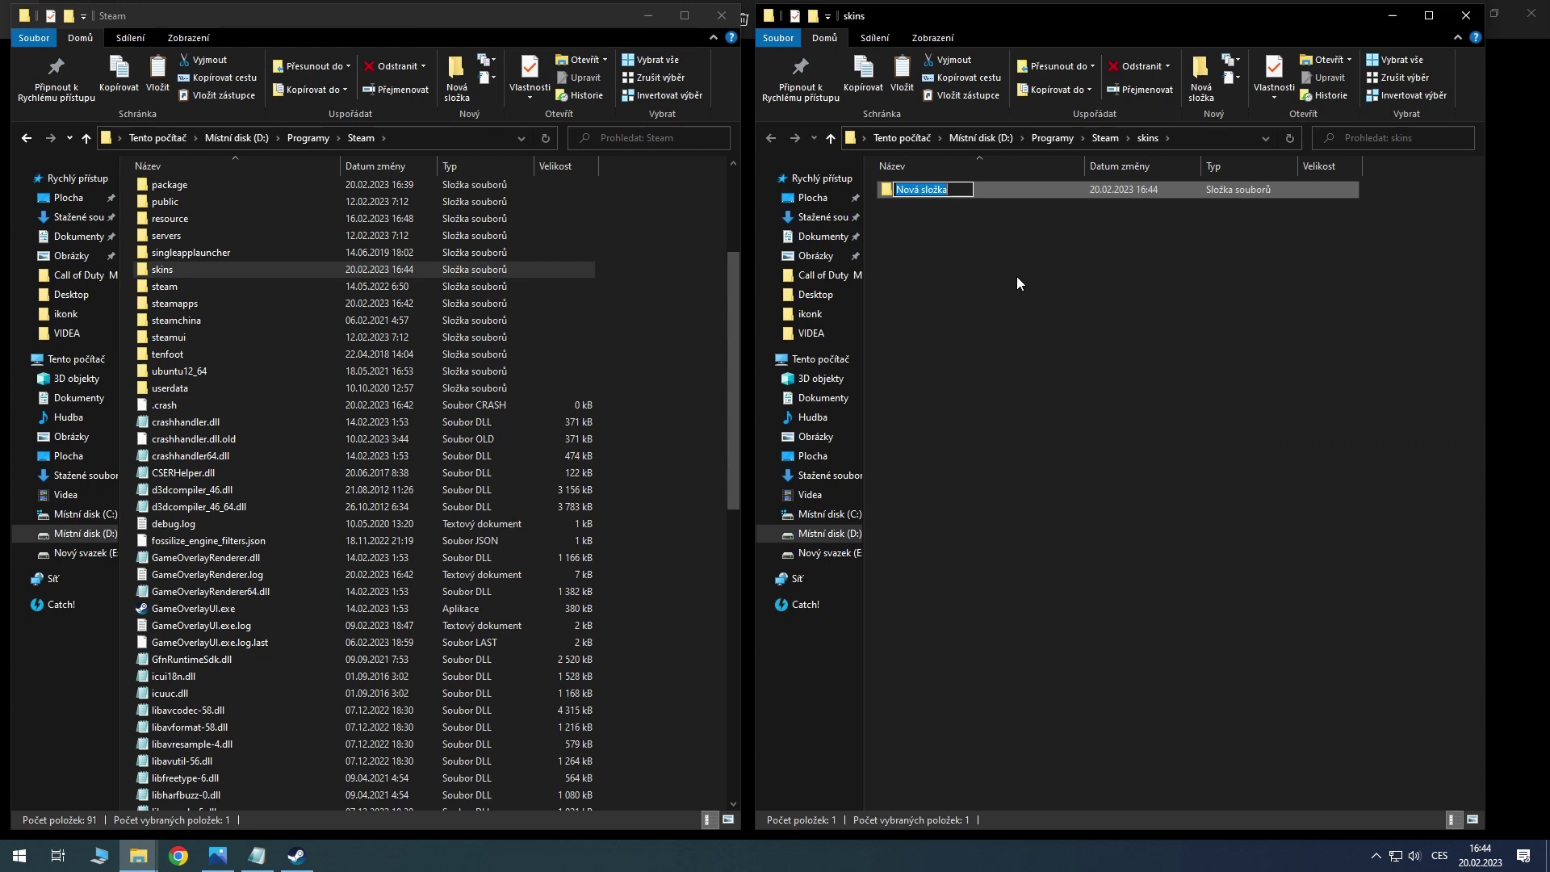
{"action": "type", "text": "hidemoney"}
{"action": "key", "text": "Return"}
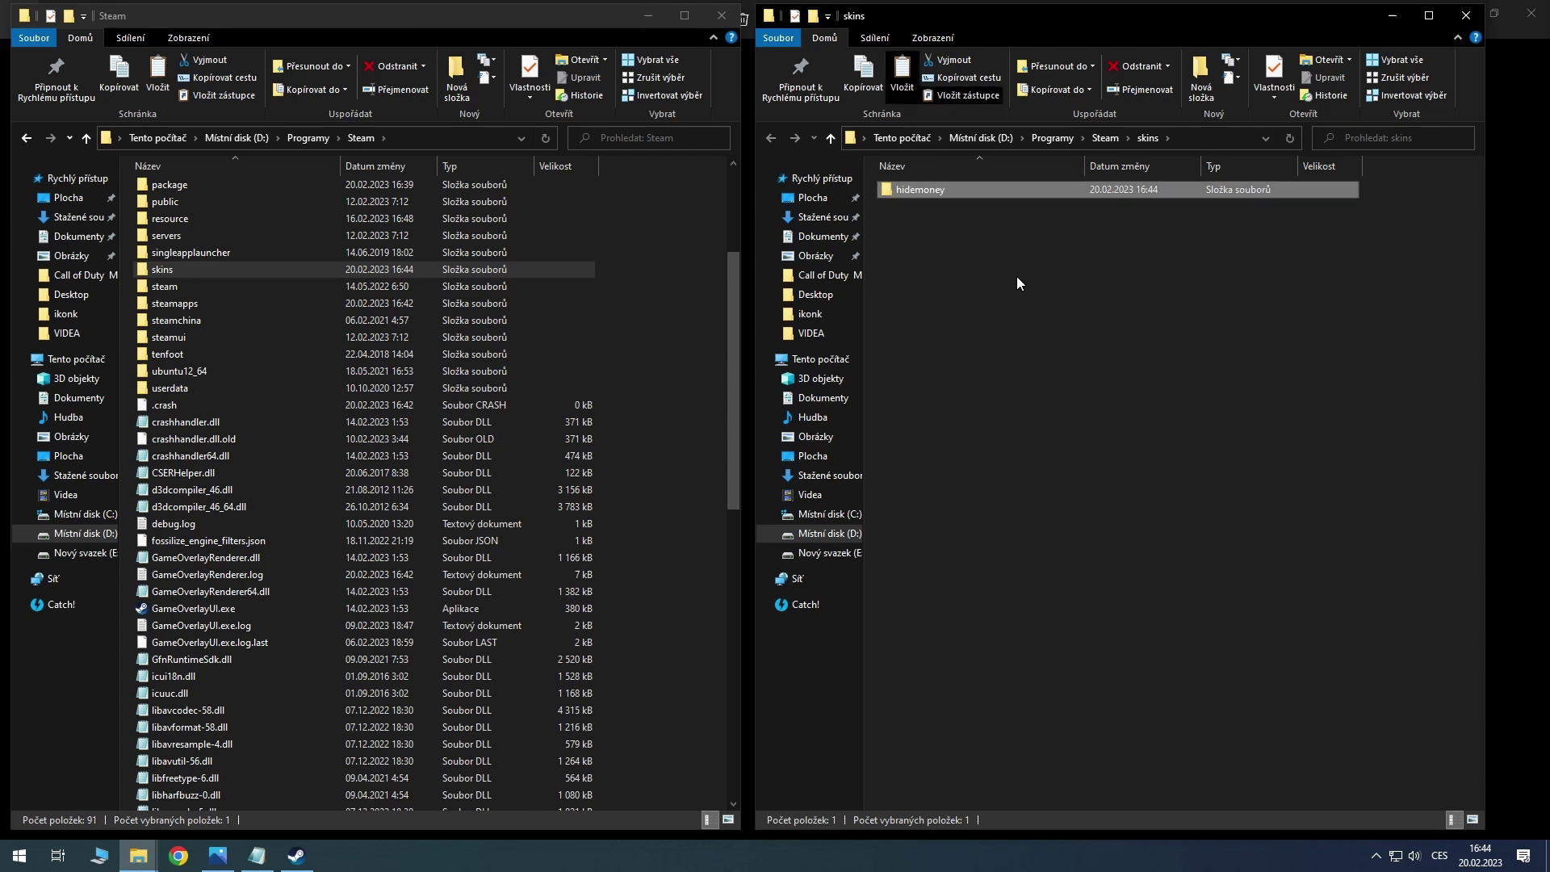
Create a folder named "resource" inside the hidemoney folder
{"action": "double_click", "coordinate": [966, 191]}
{"action": "right_click", "coordinate": [977, 212]}
{"action": "mouse_move", "coordinate": [1078, 385]}
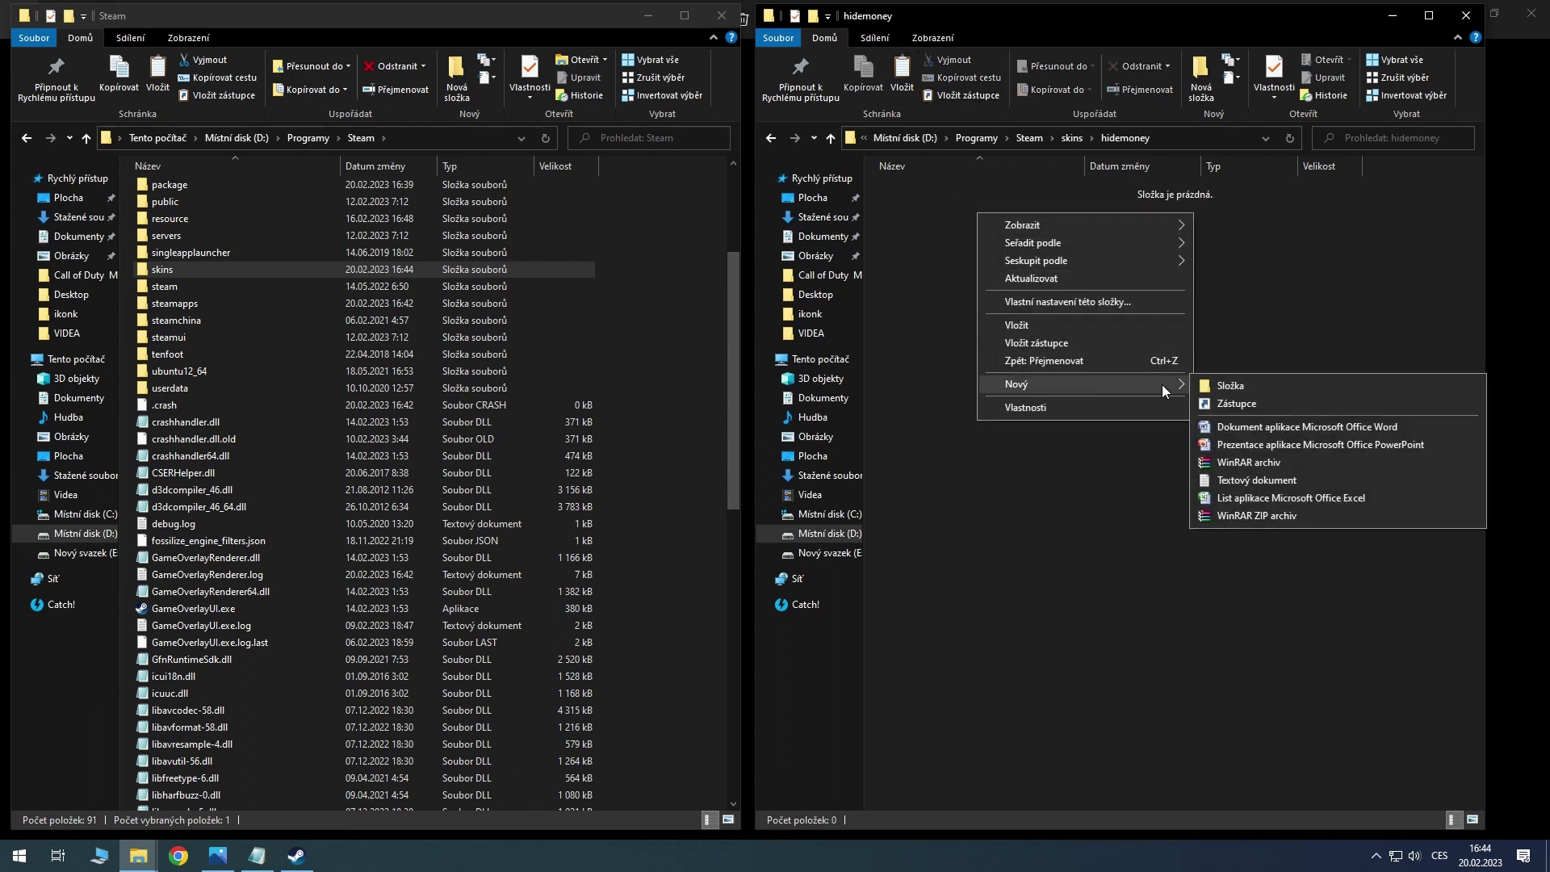
{"action": "left_click", "coordinate": [1223, 382]}
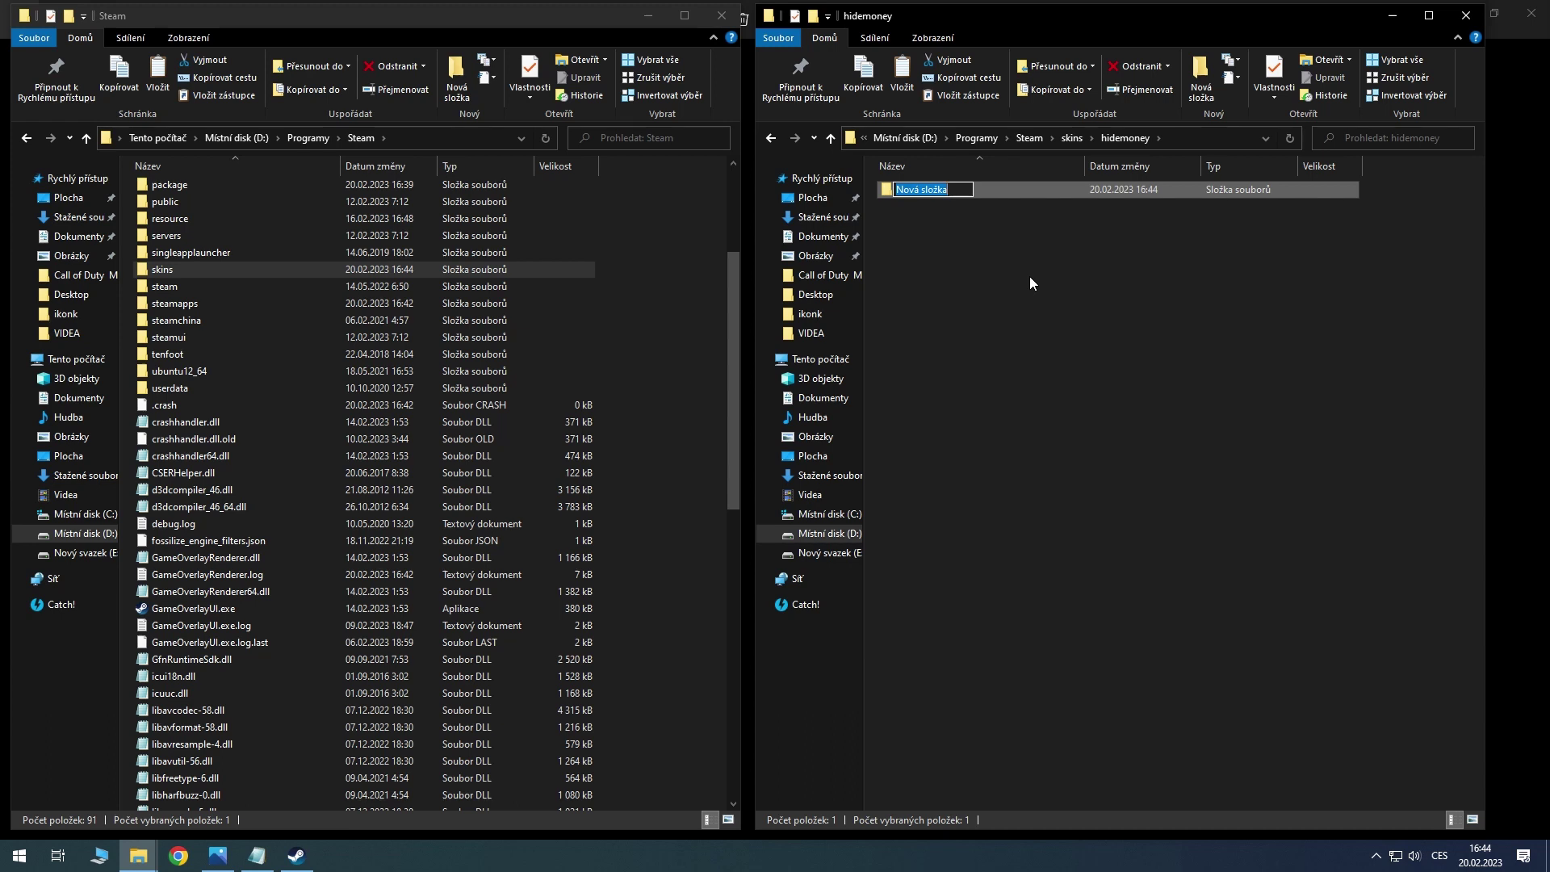
{"action": "type", "text": "resource"}
{"action": "key", "text": "Return"}
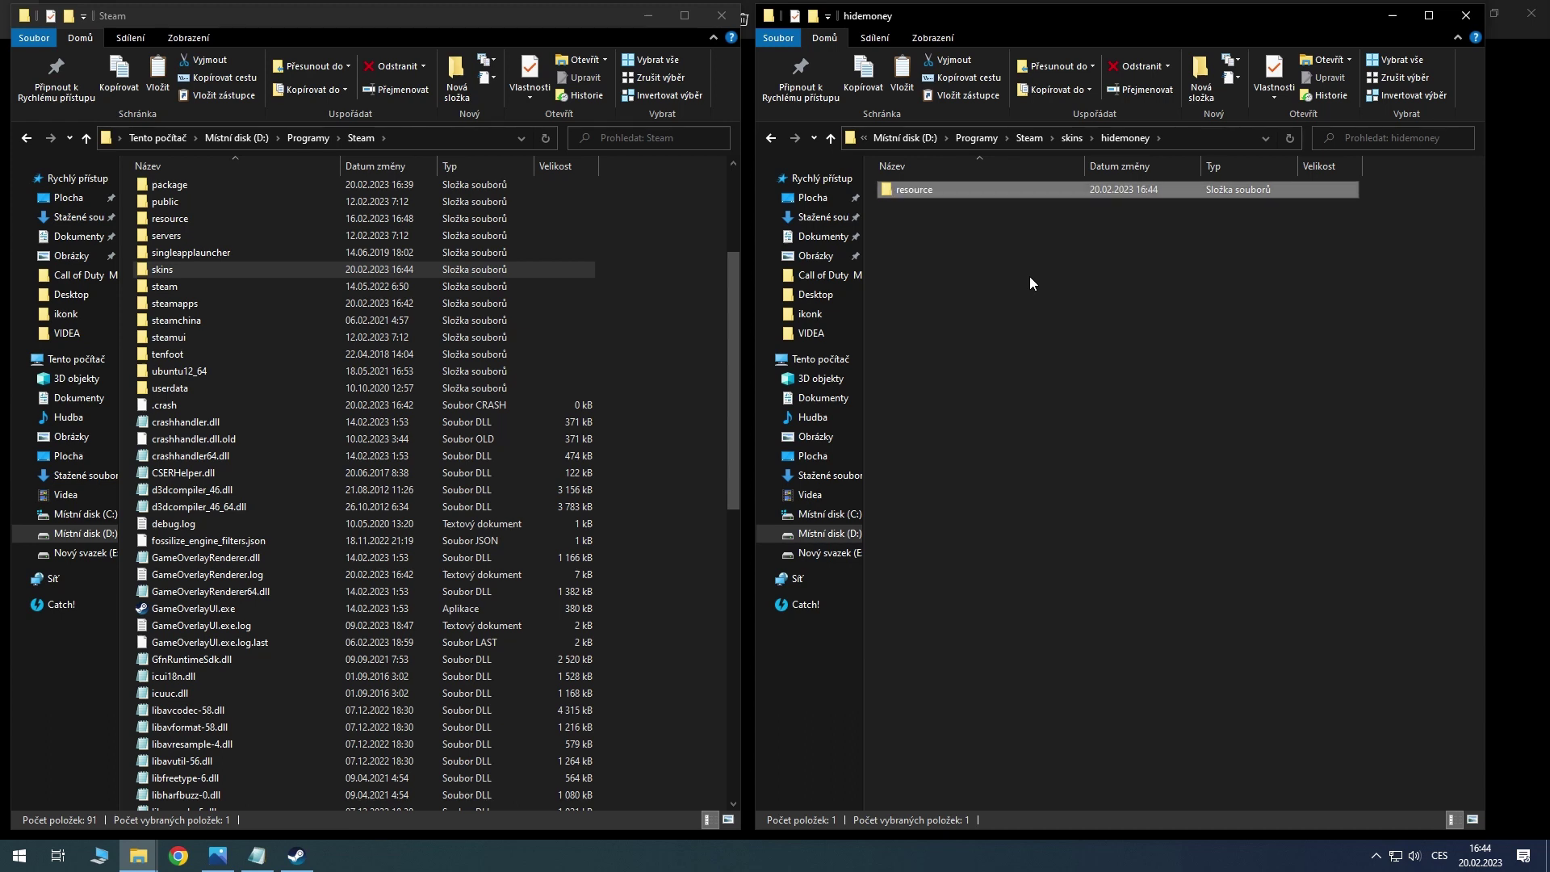
Create a folder named "layout" inside hidemoney's resource folder
{"action": "double_click", "coordinate": [942, 190]}
{"action": "right_click", "coordinate": [959, 254]}
{"action": "mouse_move", "coordinate": [1069, 426]}
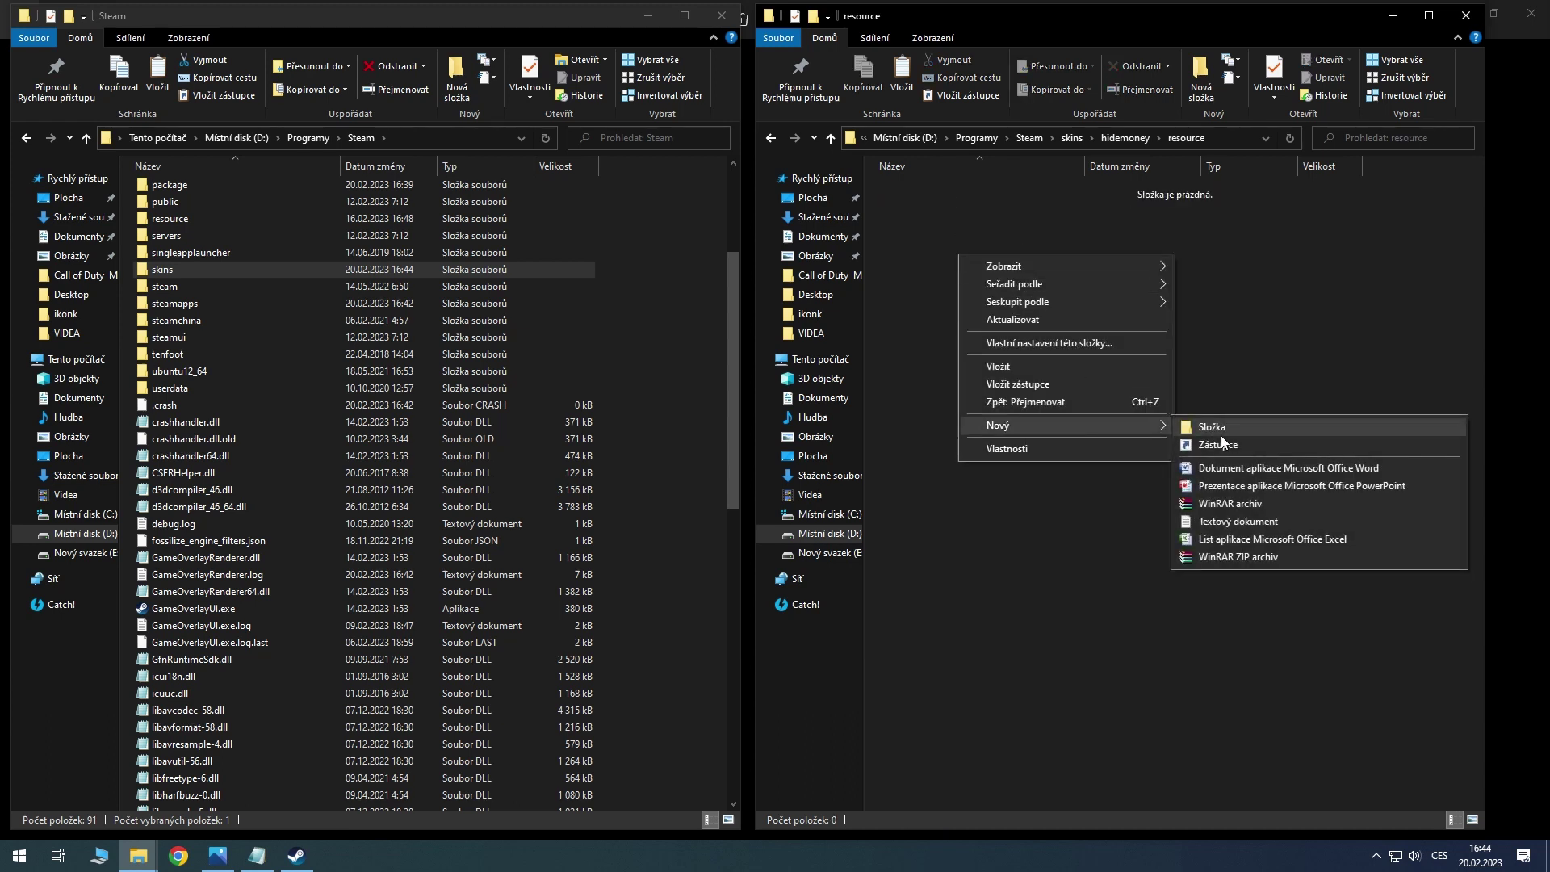
{"action": "left_click", "coordinate": [1221, 431]}
{"action": "type", "text": "la"}
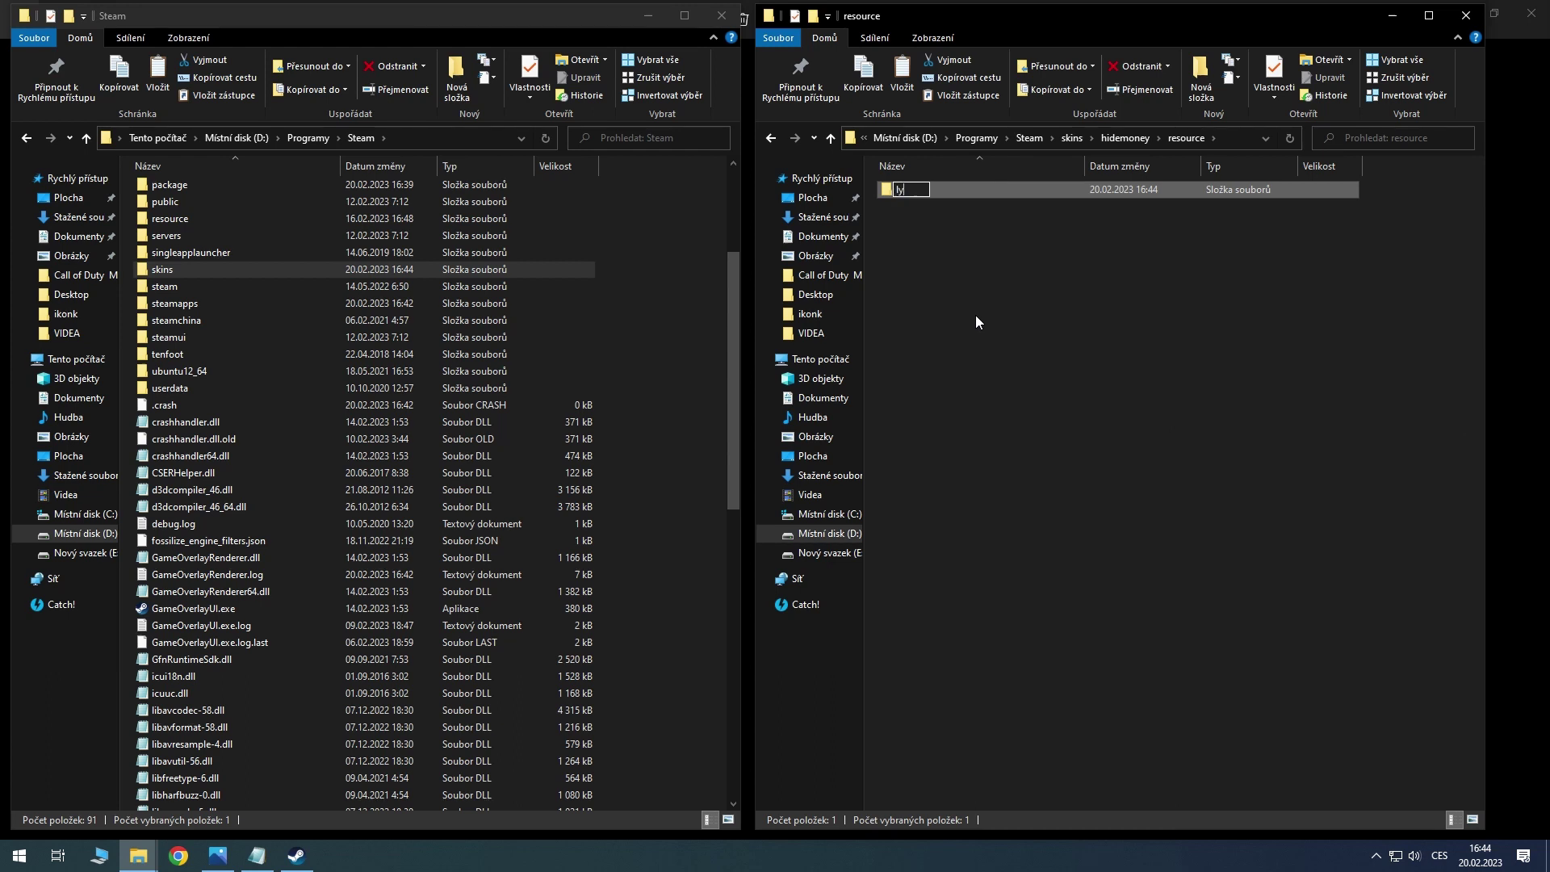
{"action": "type", "text": "yout"}
{"action": "key", "text": "Return"}
Add a folder named "styles" next to the layout folder in hidemoney's resource folder
{"action": "right_click", "coordinate": [975, 316]}
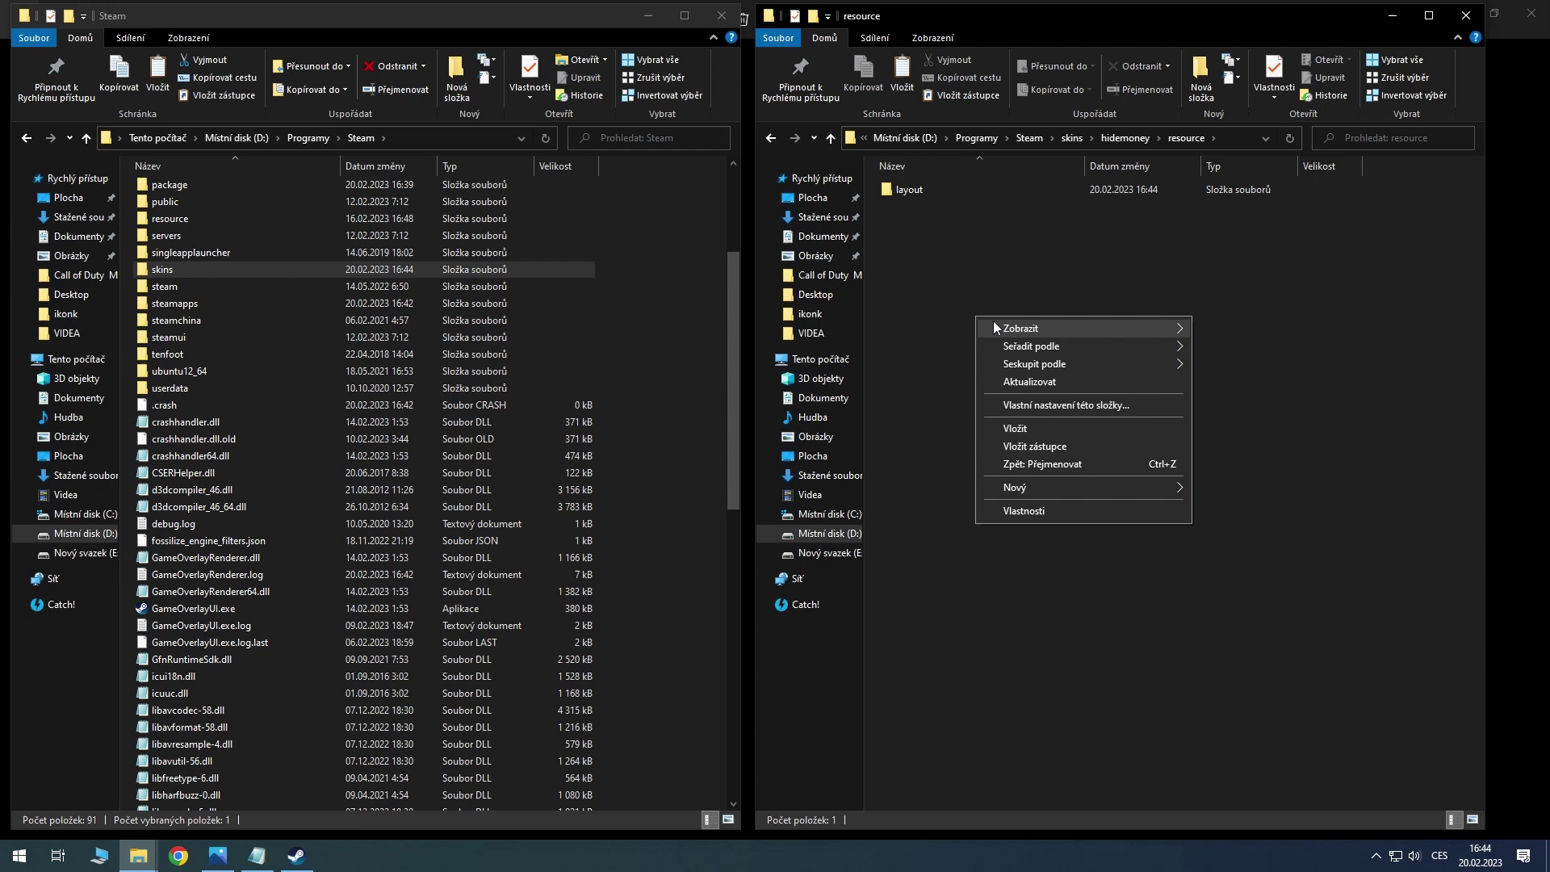
{"action": "mouse_move", "coordinate": [1058, 490]}
{"action": "left_click", "coordinate": [1226, 488]}
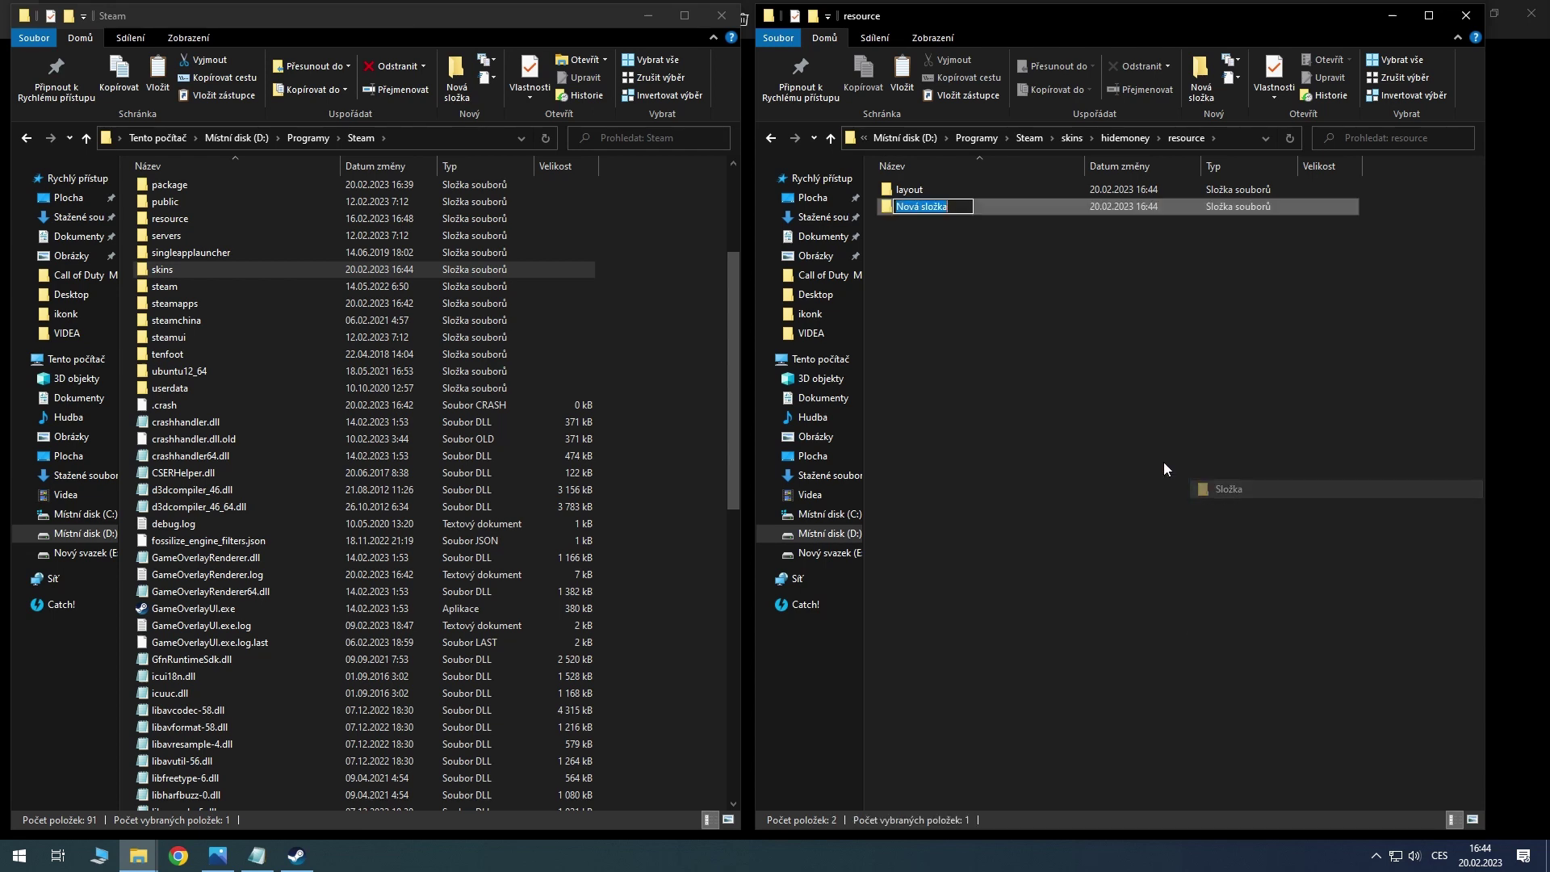
{"action": "type", "text": "styles"}
{"action": "key", "text": "Return"}
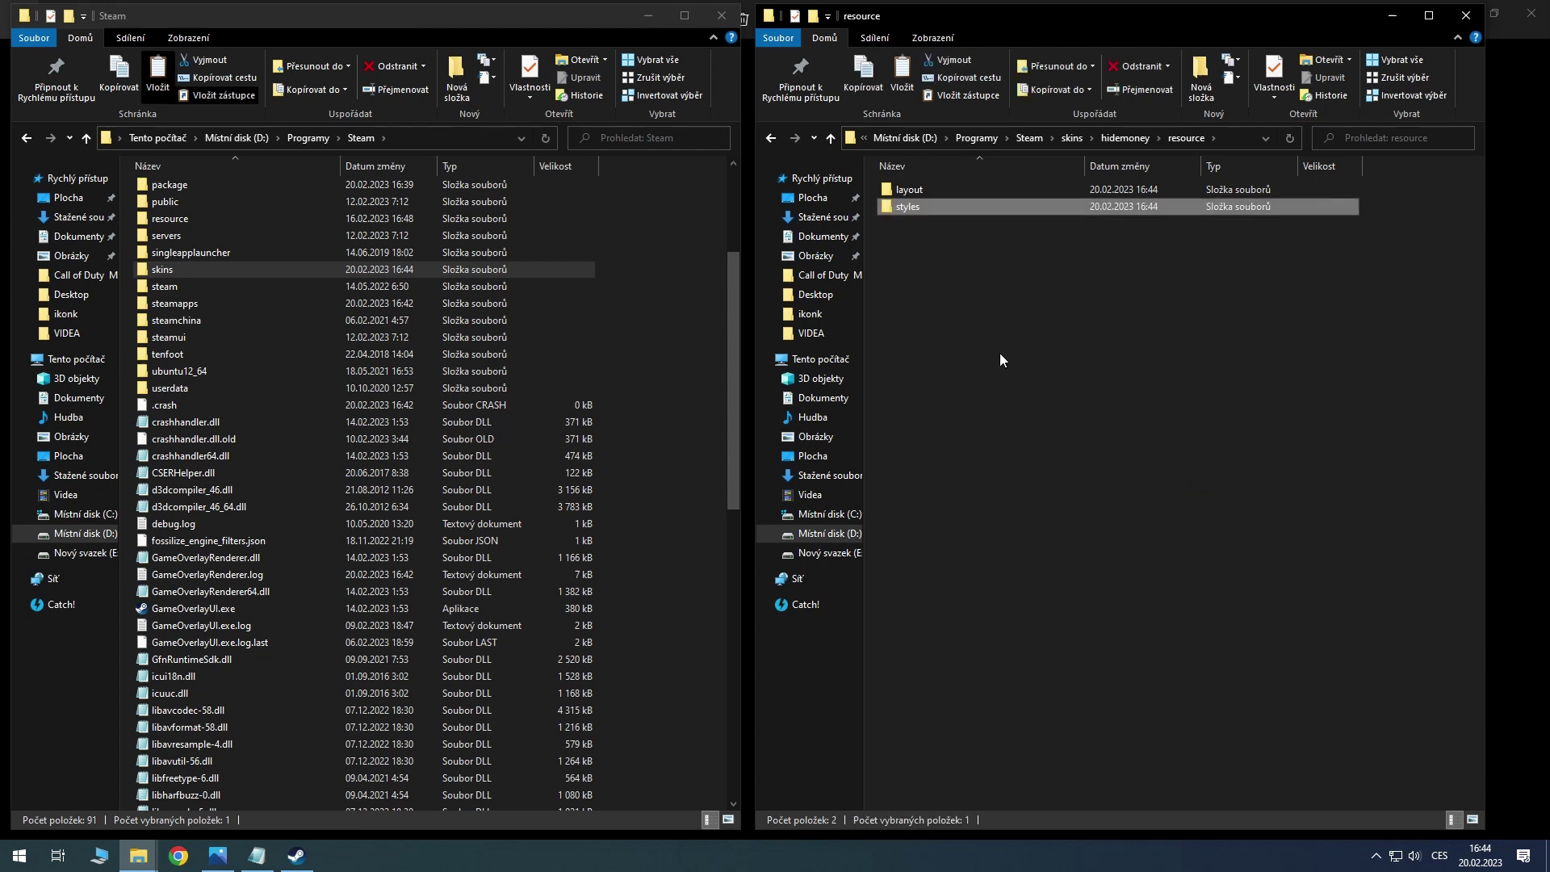
Copy accountbutton.layout from Steam's resource\layout folder into the layout folder of the hidemoney skin
{"action": "left_click", "coordinate": [545, 308]}
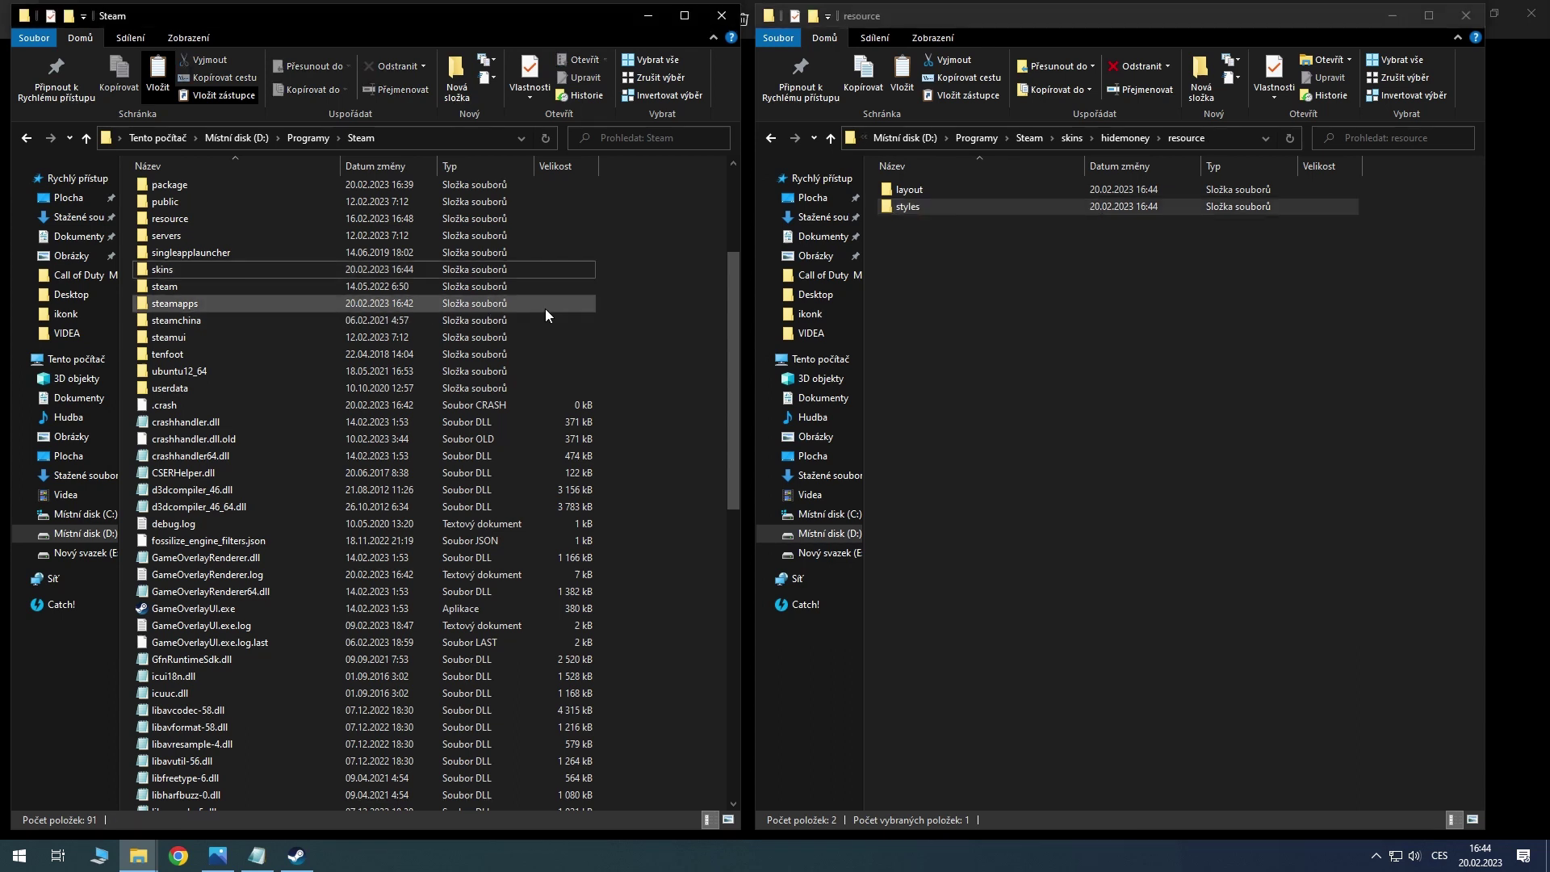
{"action": "scroll", "coordinate": [280, 370], "scroll_direction": "up", "scroll_amount": 3}
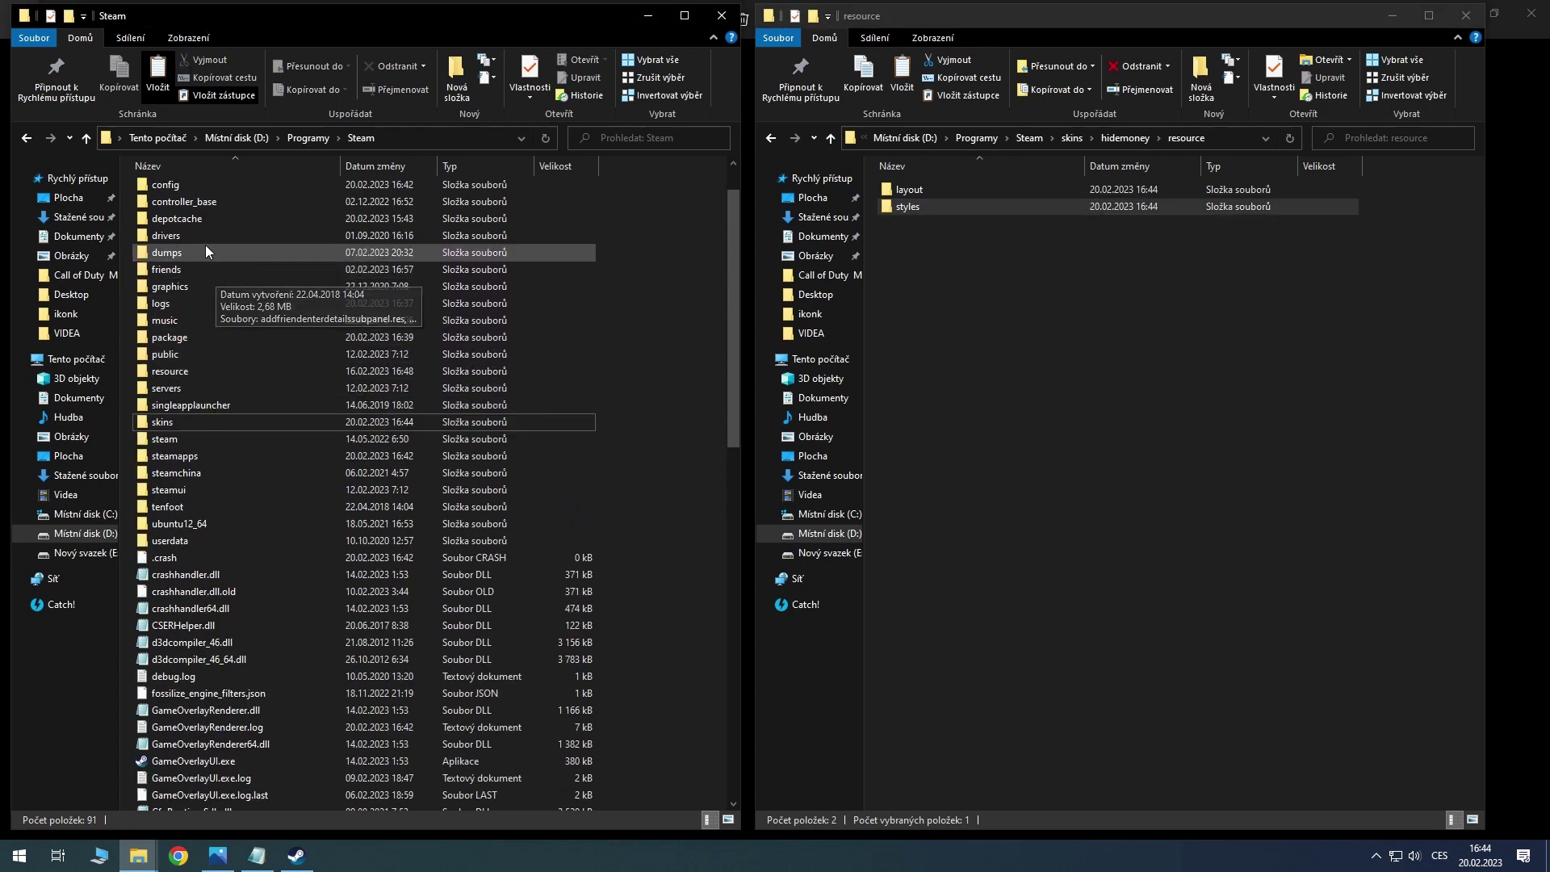
{"action": "double_click", "coordinate": [177, 371]}
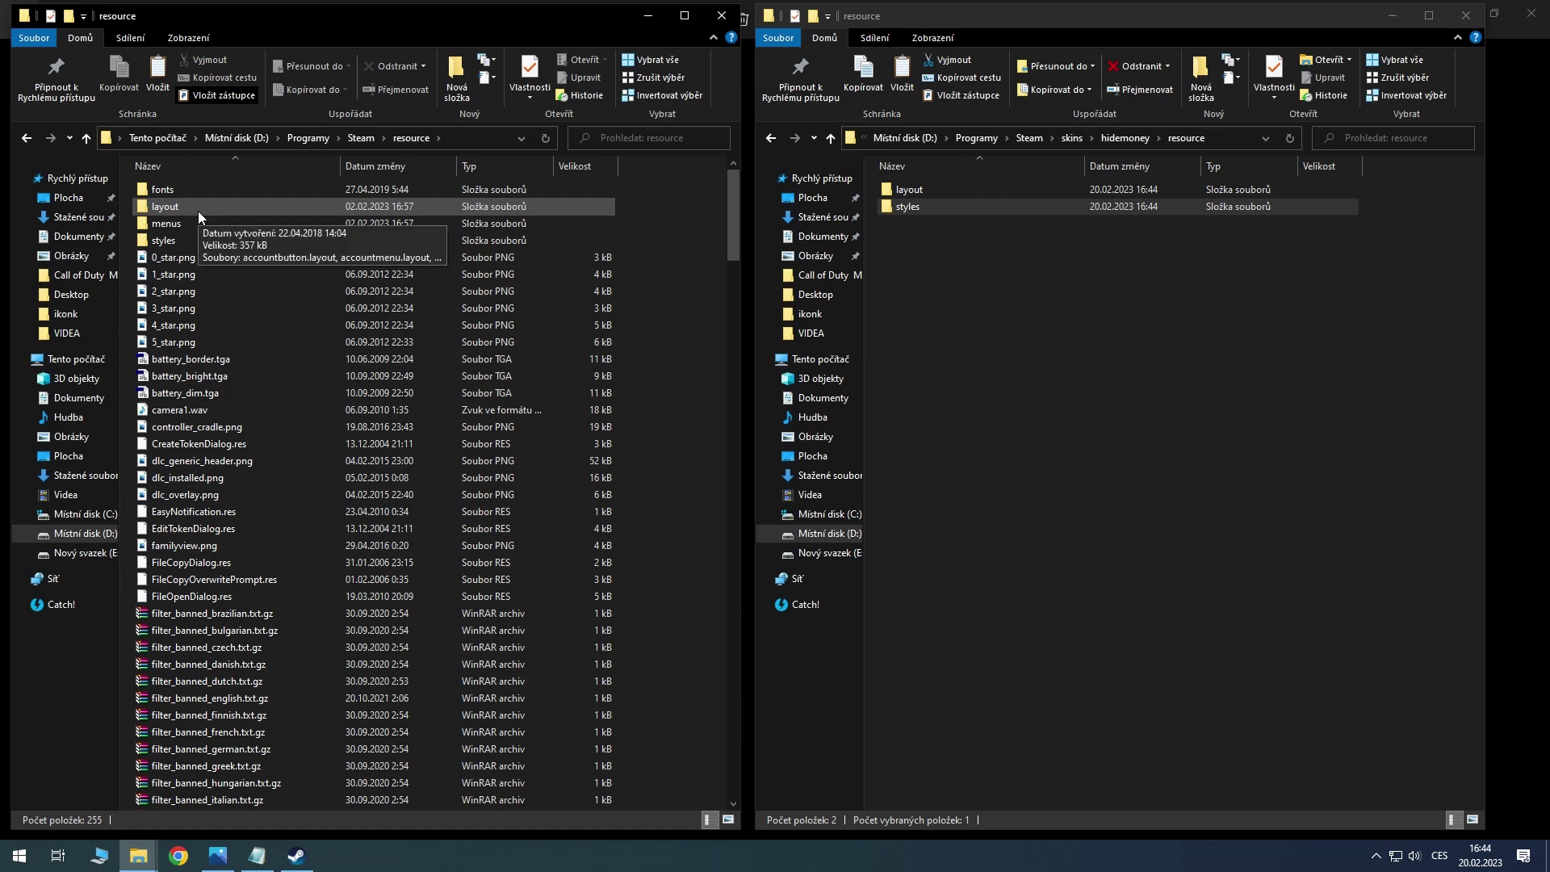
{"action": "double_click", "coordinate": [165, 207]}
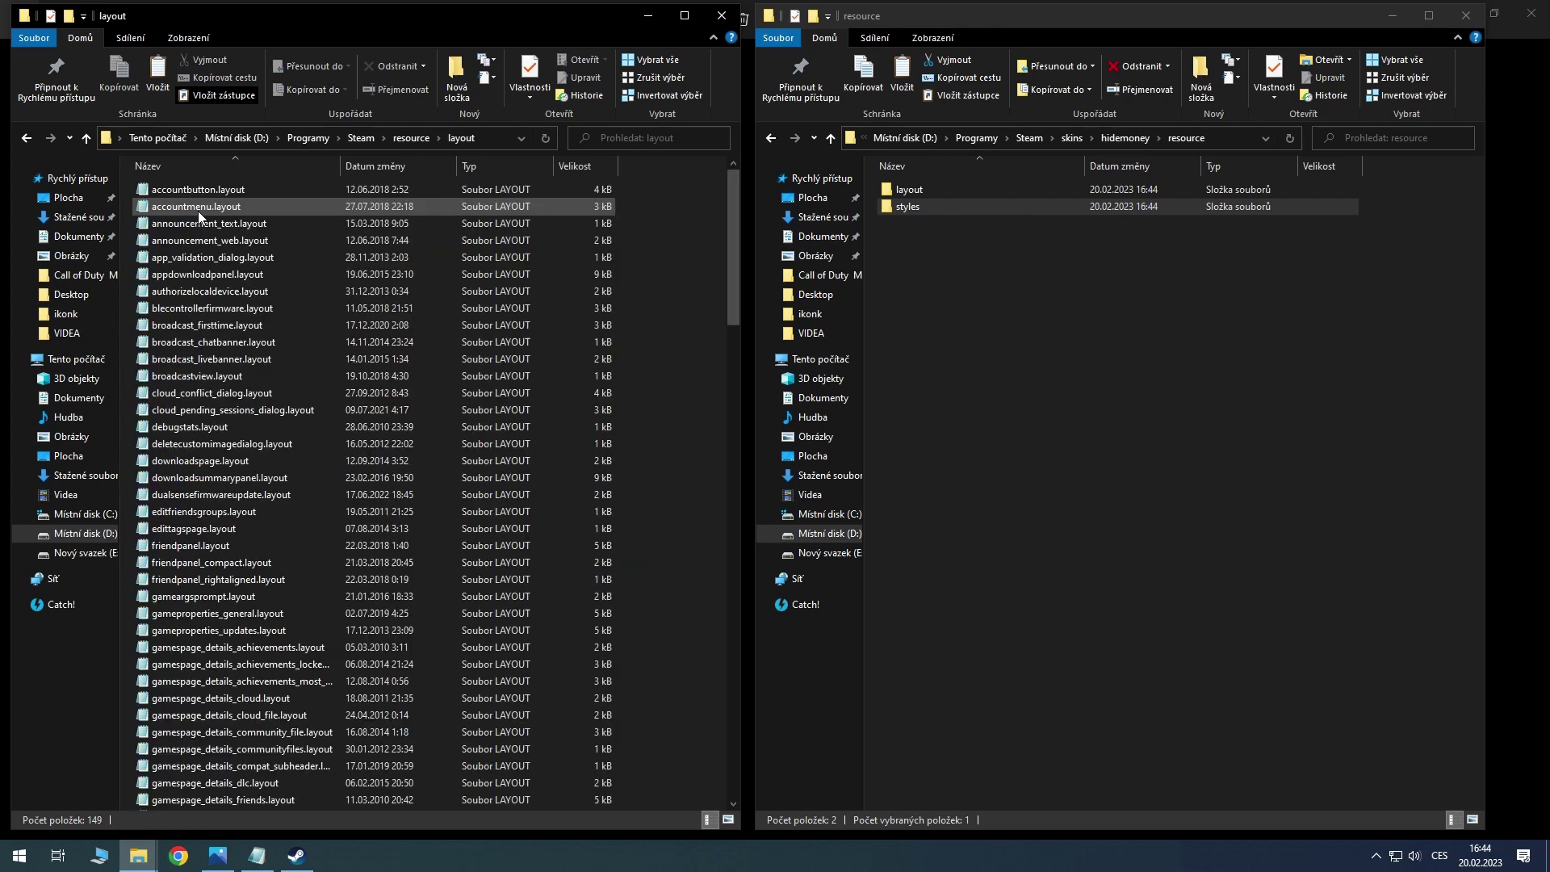
{"action": "left_click", "coordinate": [200, 189]}
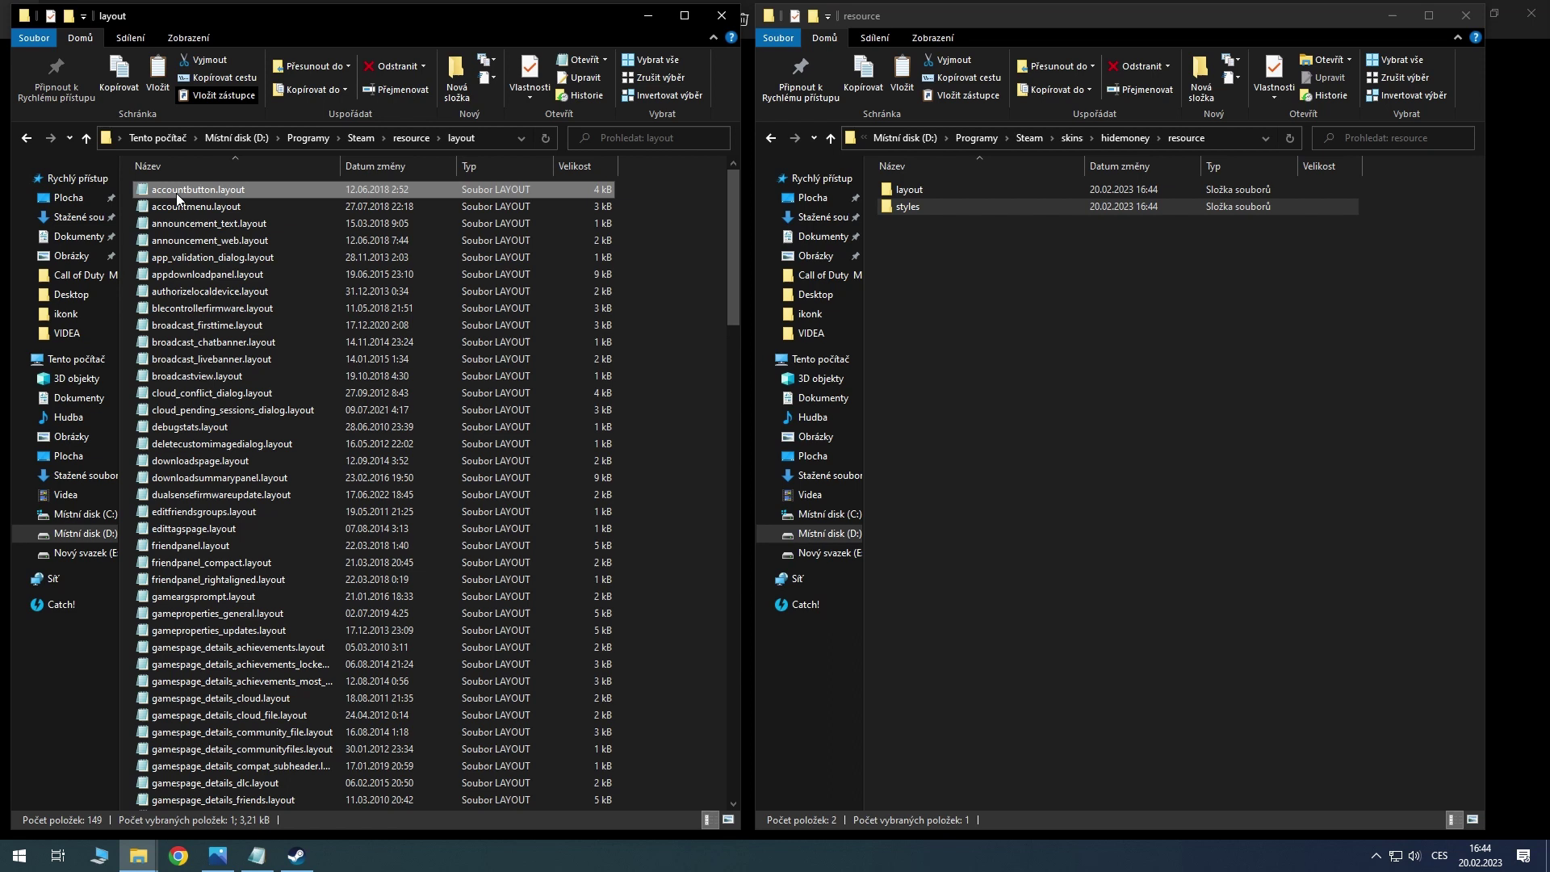
{"action": "double_click", "coordinate": [911, 191]}
{"action": "key", "text": "ctrl+v"}
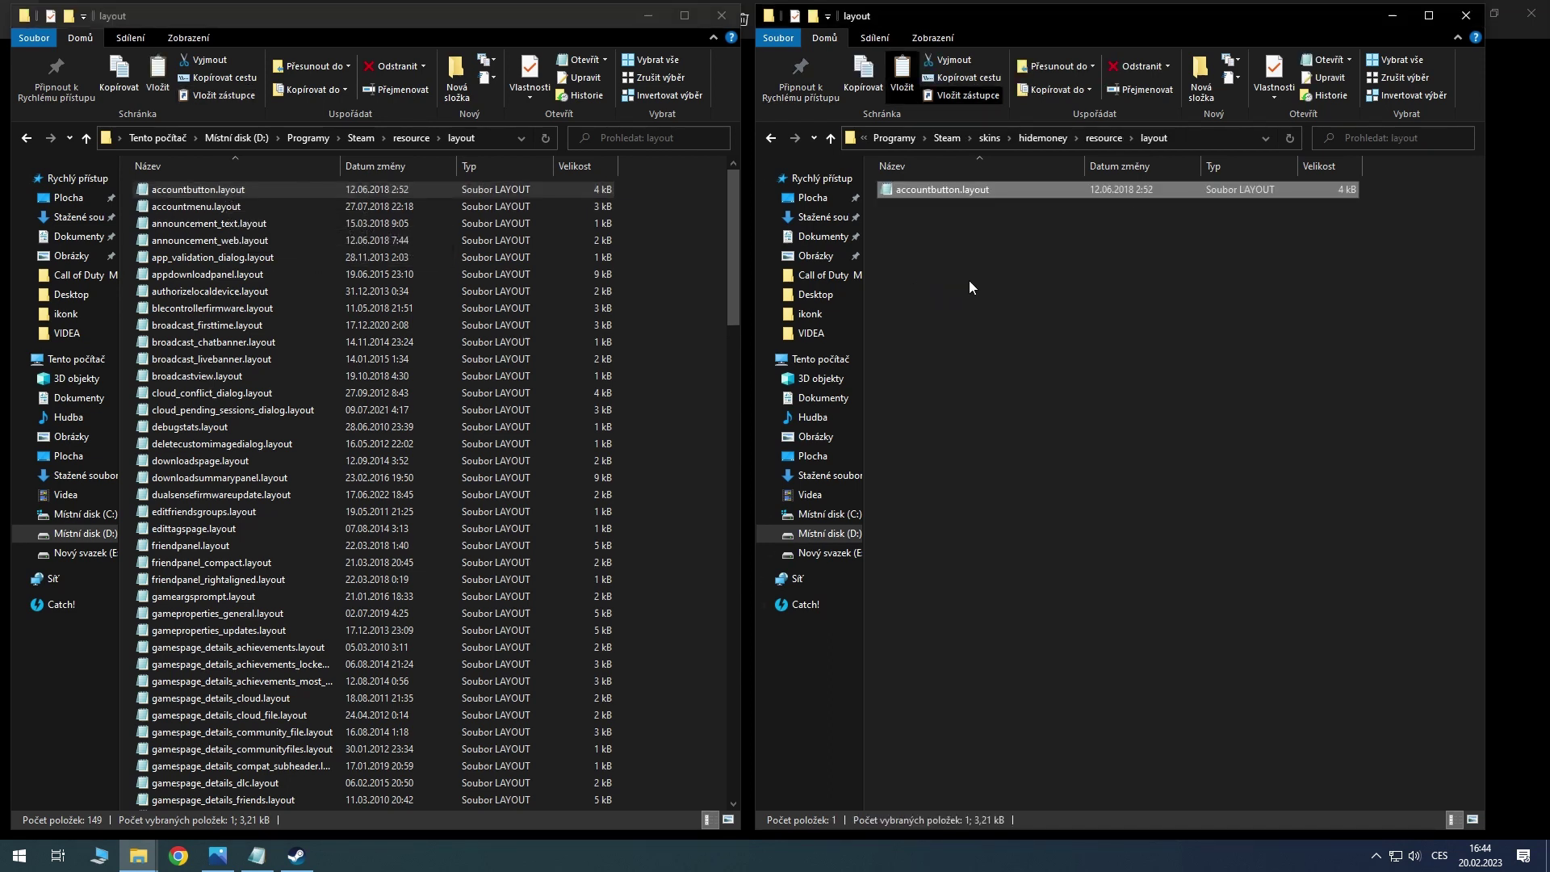
Copy steam.styles from Steam's resource\styles folder into the styles folder of the hidemoney skin
{"action": "left_click", "coordinate": [1104, 138]}
{"action": "double_click", "coordinate": [922, 207]}
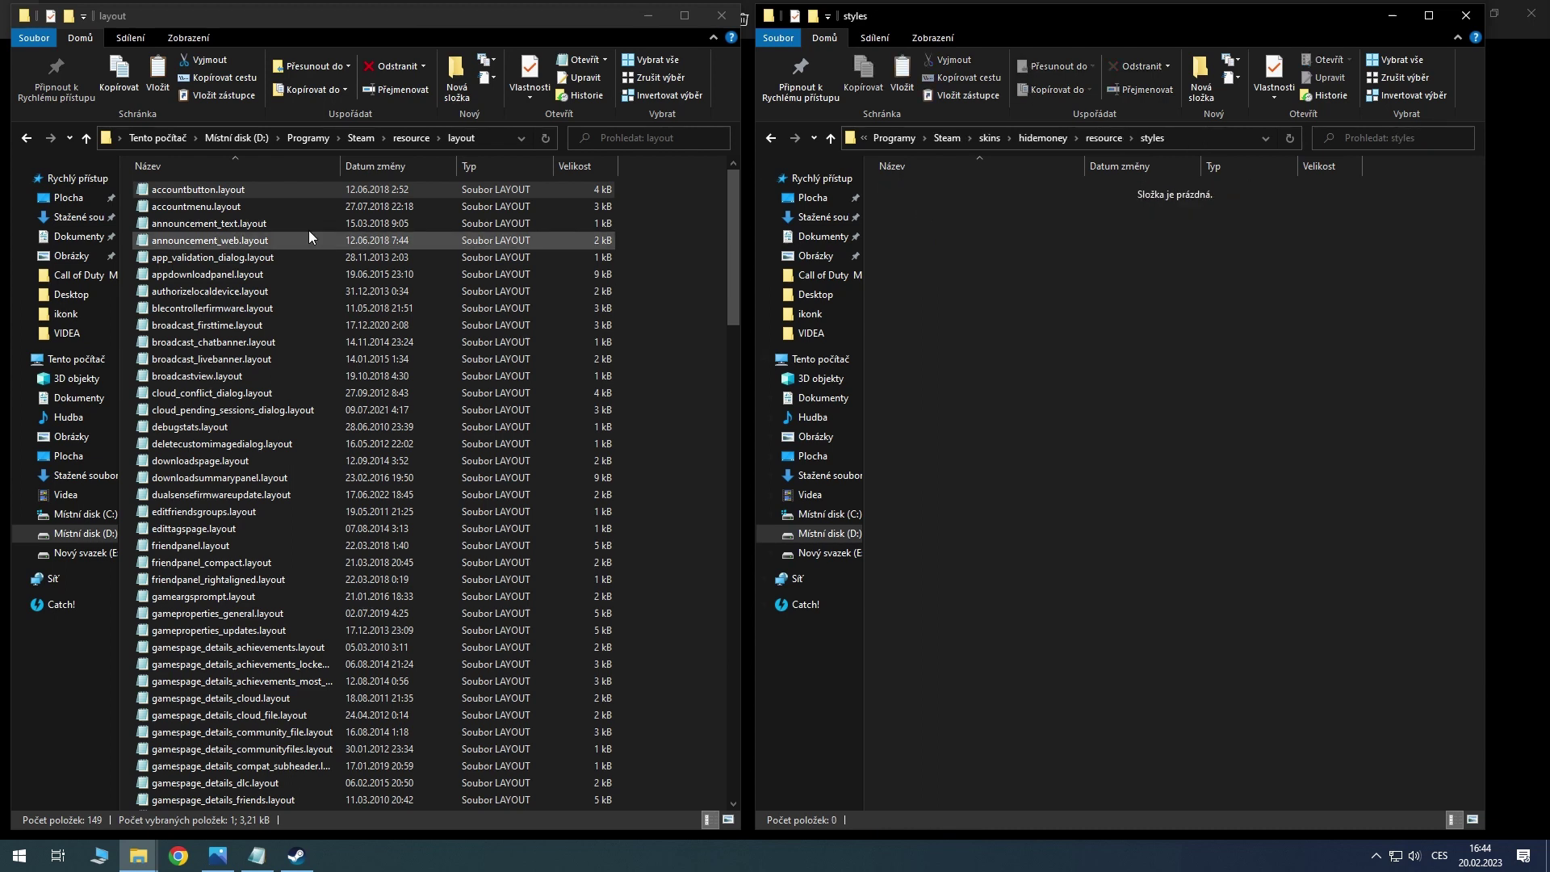
{"action": "left_click", "coordinate": [408, 138]}
{"action": "double_click", "coordinate": [200, 239]}
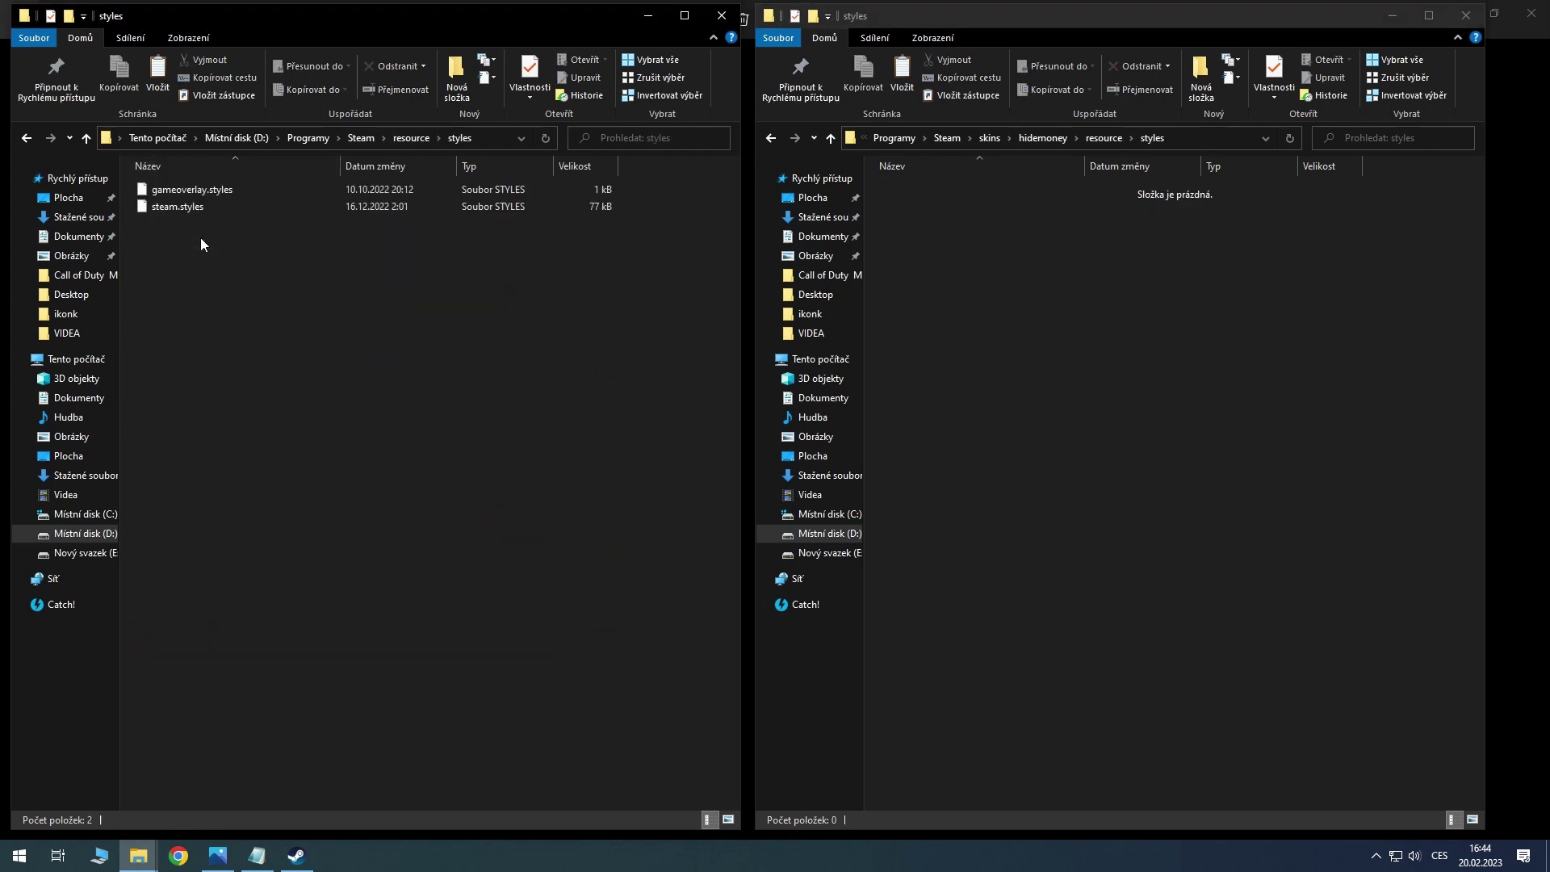
{"action": "left_click", "coordinate": [211, 206]}
{"action": "key", "text": "ctrl+c"}
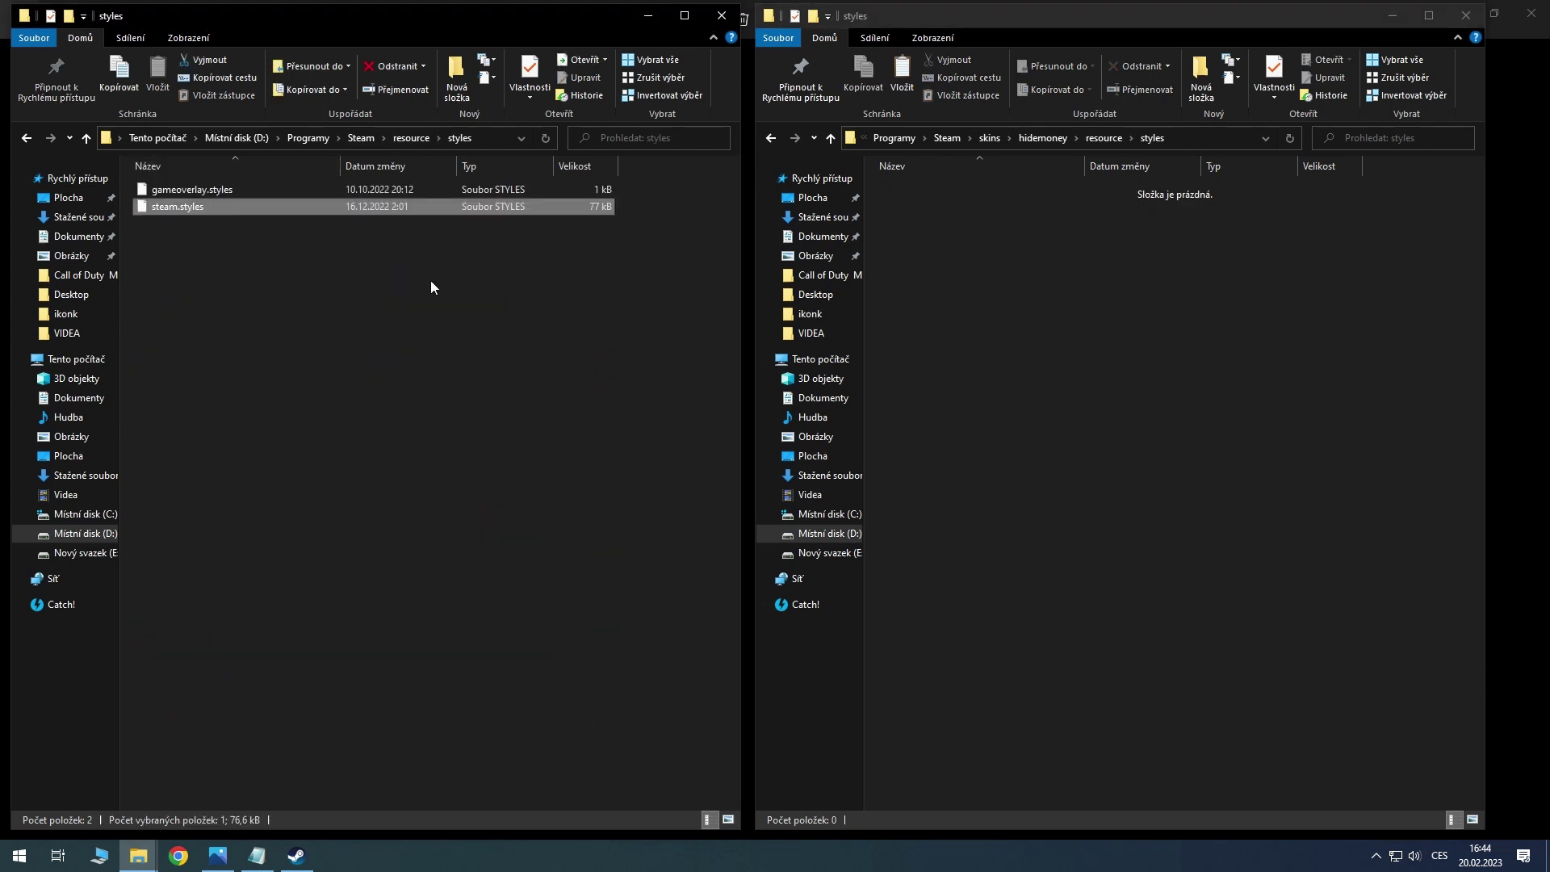
{"action": "left_click", "coordinate": [1062, 332]}
{"action": "key", "text": "ctrl+v"}
{"action": "left_click", "coordinate": [1064, 324]}
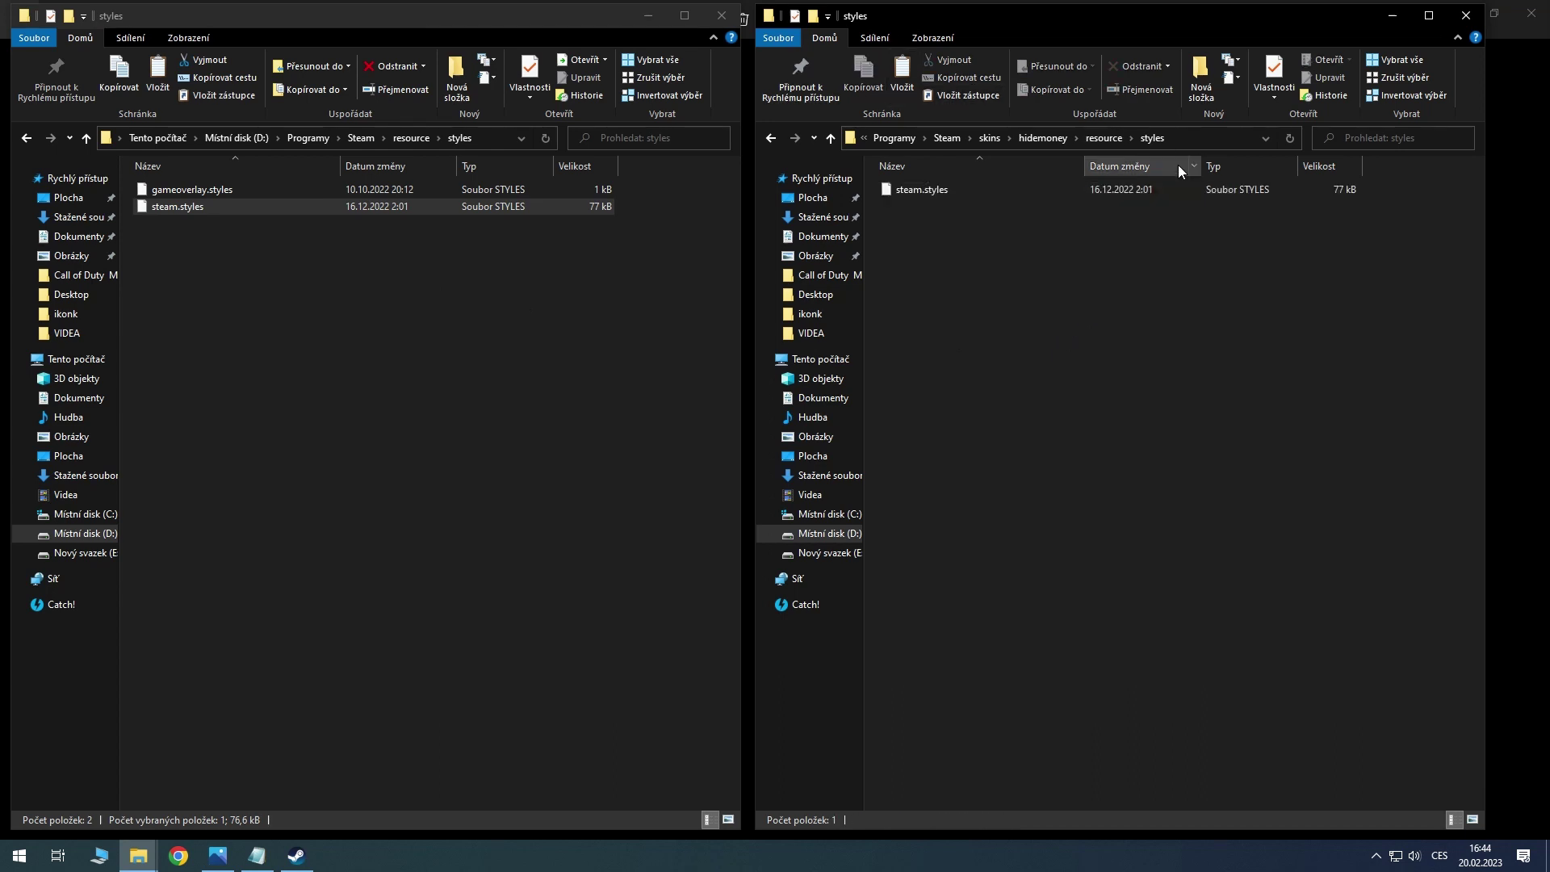
Open the hidemoney skin's copy of accountbutton.layout in Notepad and move its window slightly up and left
{"action": "left_click", "coordinate": [1101, 138]}
{"action": "double_click", "coordinate": [943, 189]}
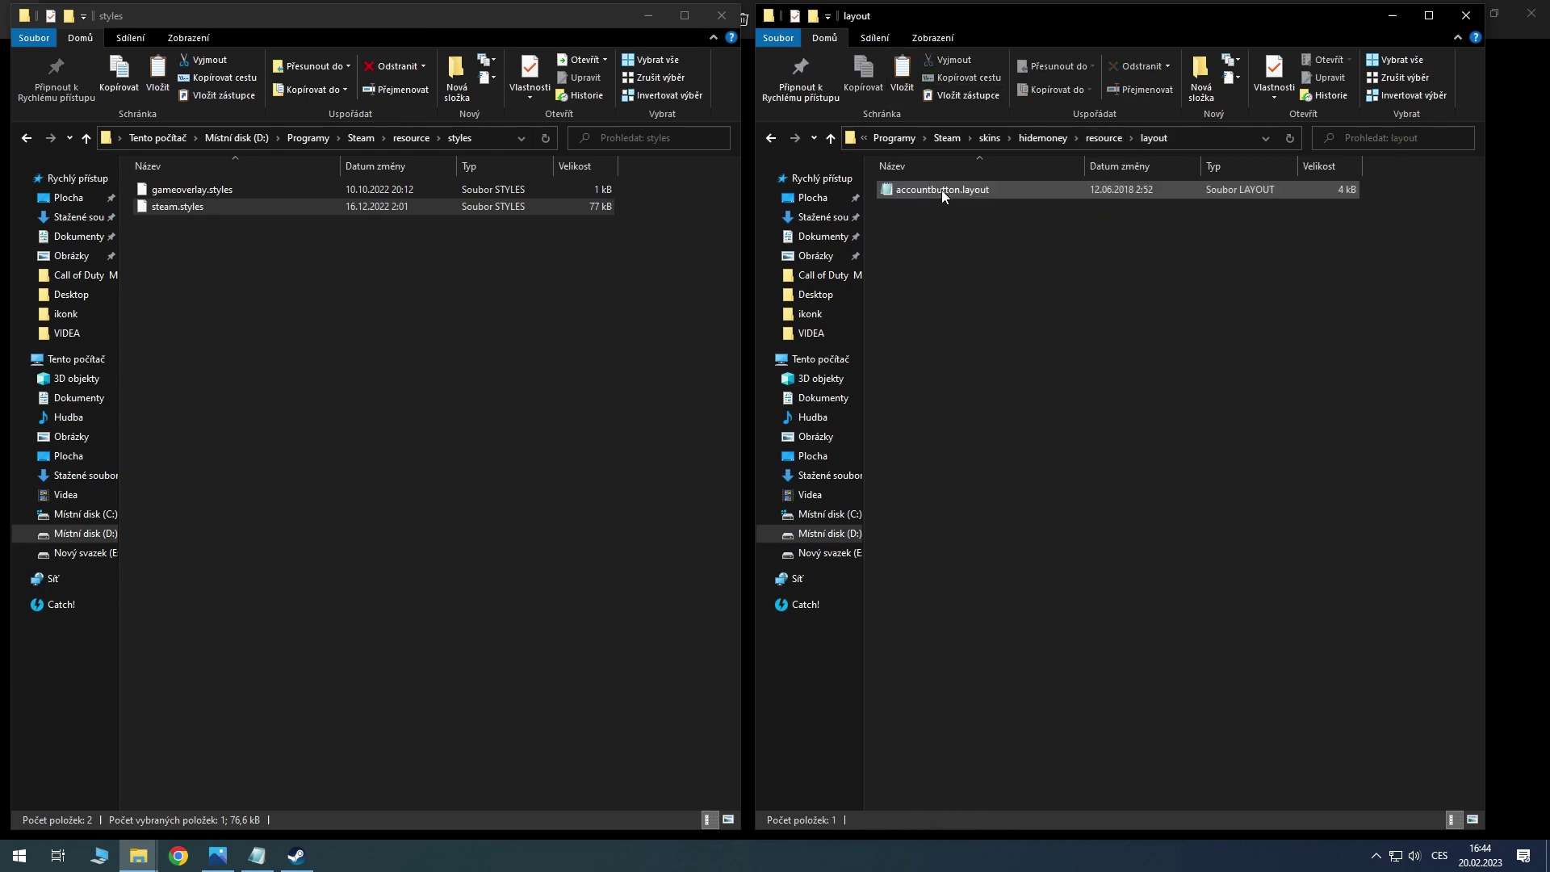
{"action": "double_click", "coordinate": [936, 191]}
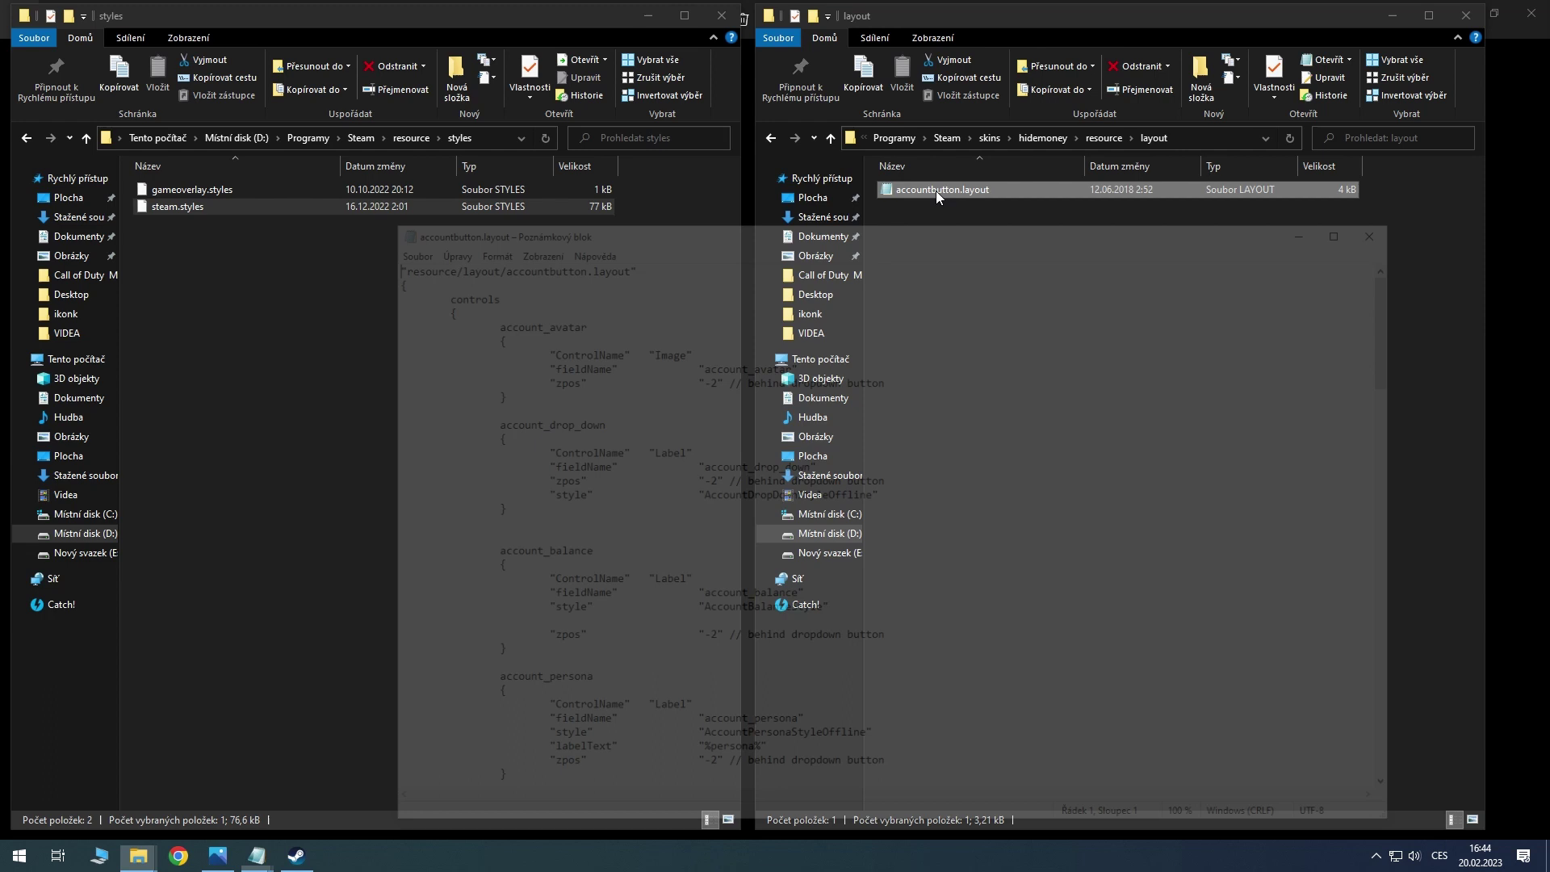
{"action": "left_click_drag", "start_coordinate": [909, 226], "coordinate": [867, 185]}
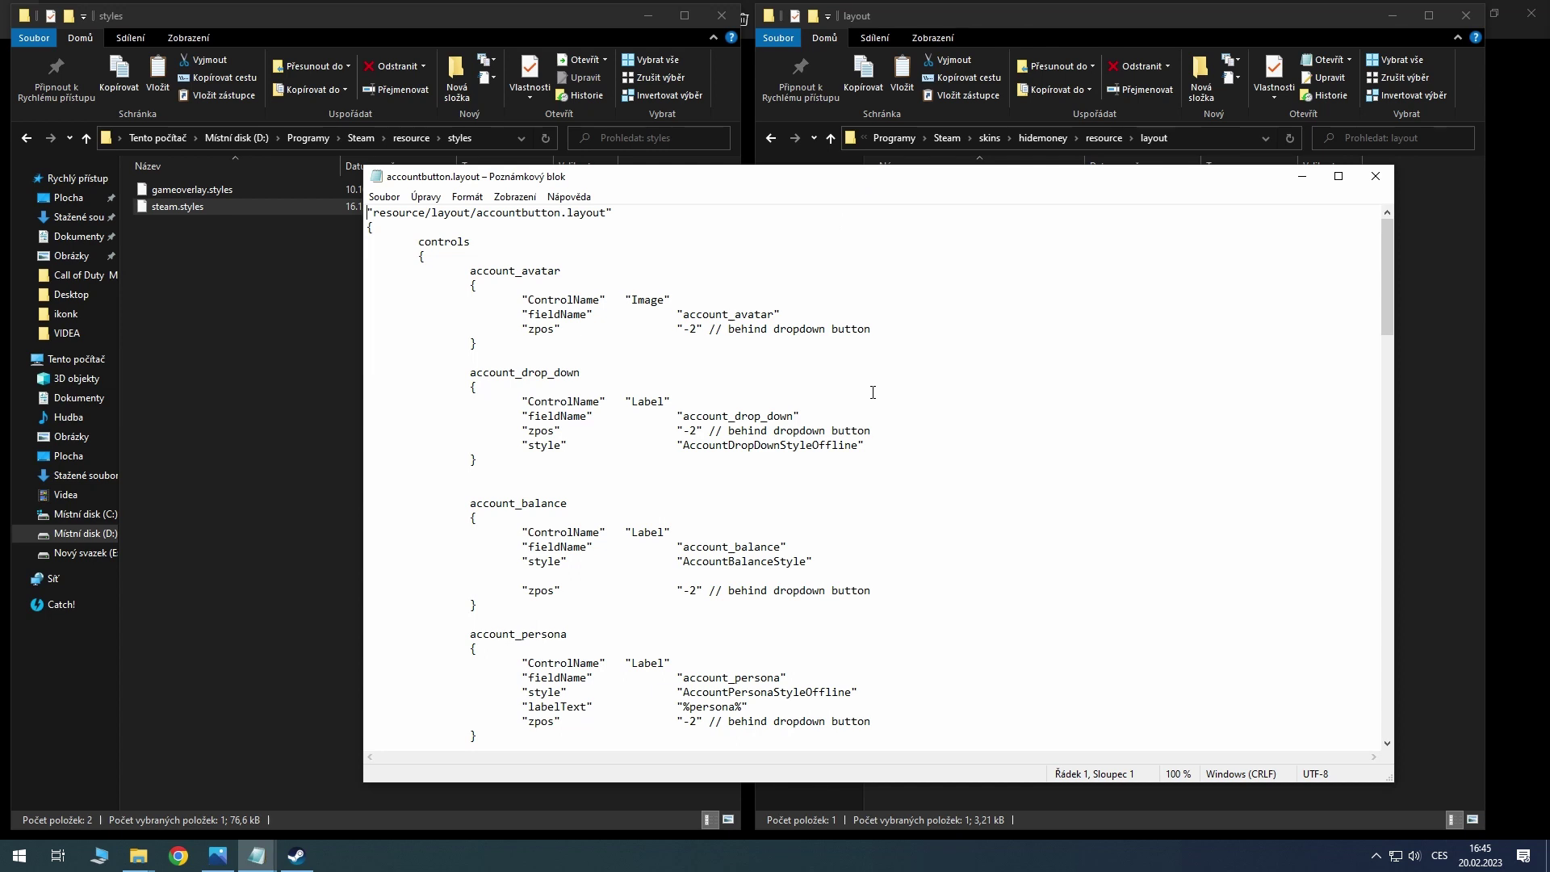
Set the font-size of the first AccountBalanceStyle block in accountbutton.layout to 0
{"action": "scroll", "coordinate": [872, 391], "scroll_direction": "down", "scroll_amount": 7}
{"action": "scroll", "coordinate": [871, 391], "scroll_direction": "down", "scroll_amount": 20}
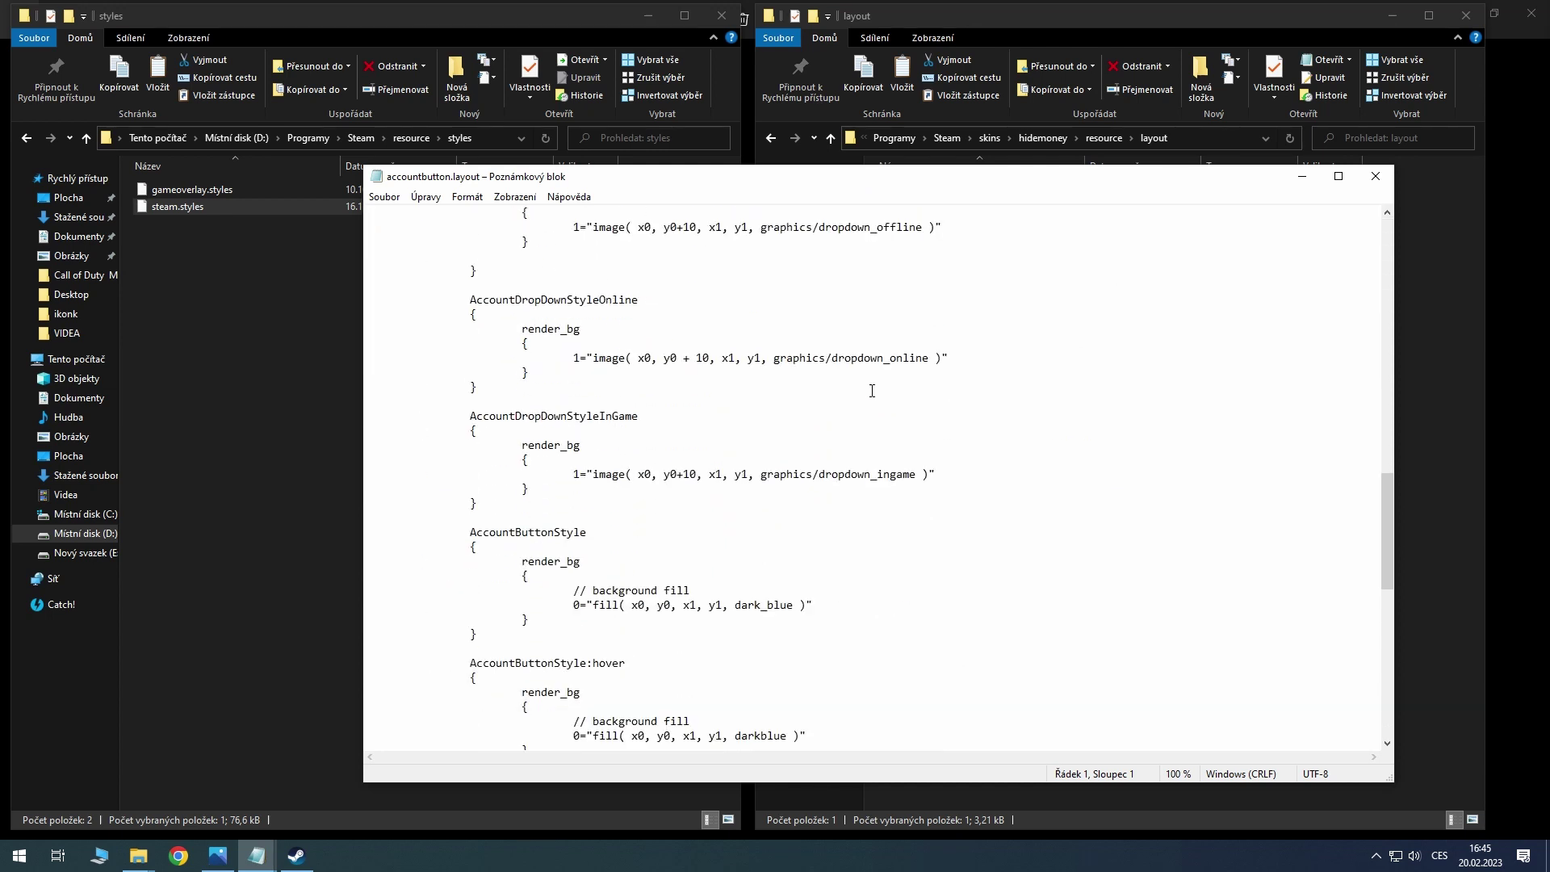
{"action": "scroll", "coordinate": [872, 390], "scroll_direction": "down", "scroll_amount": 6}
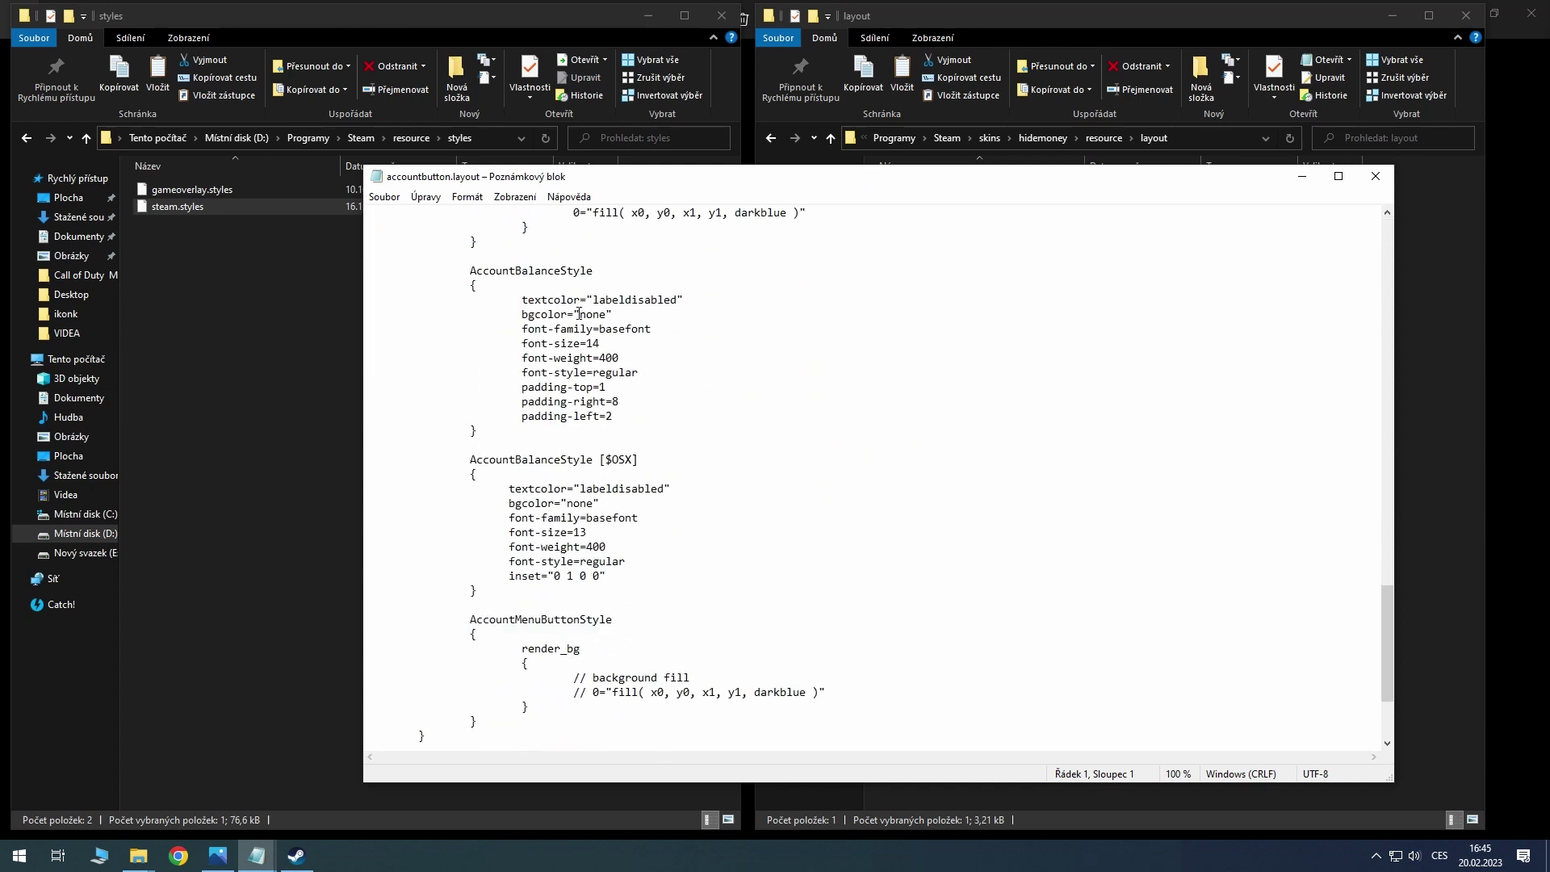
{"action": "left_click_drag", "start_coordinate": [471, 273], "coordinate": [643, 271]}
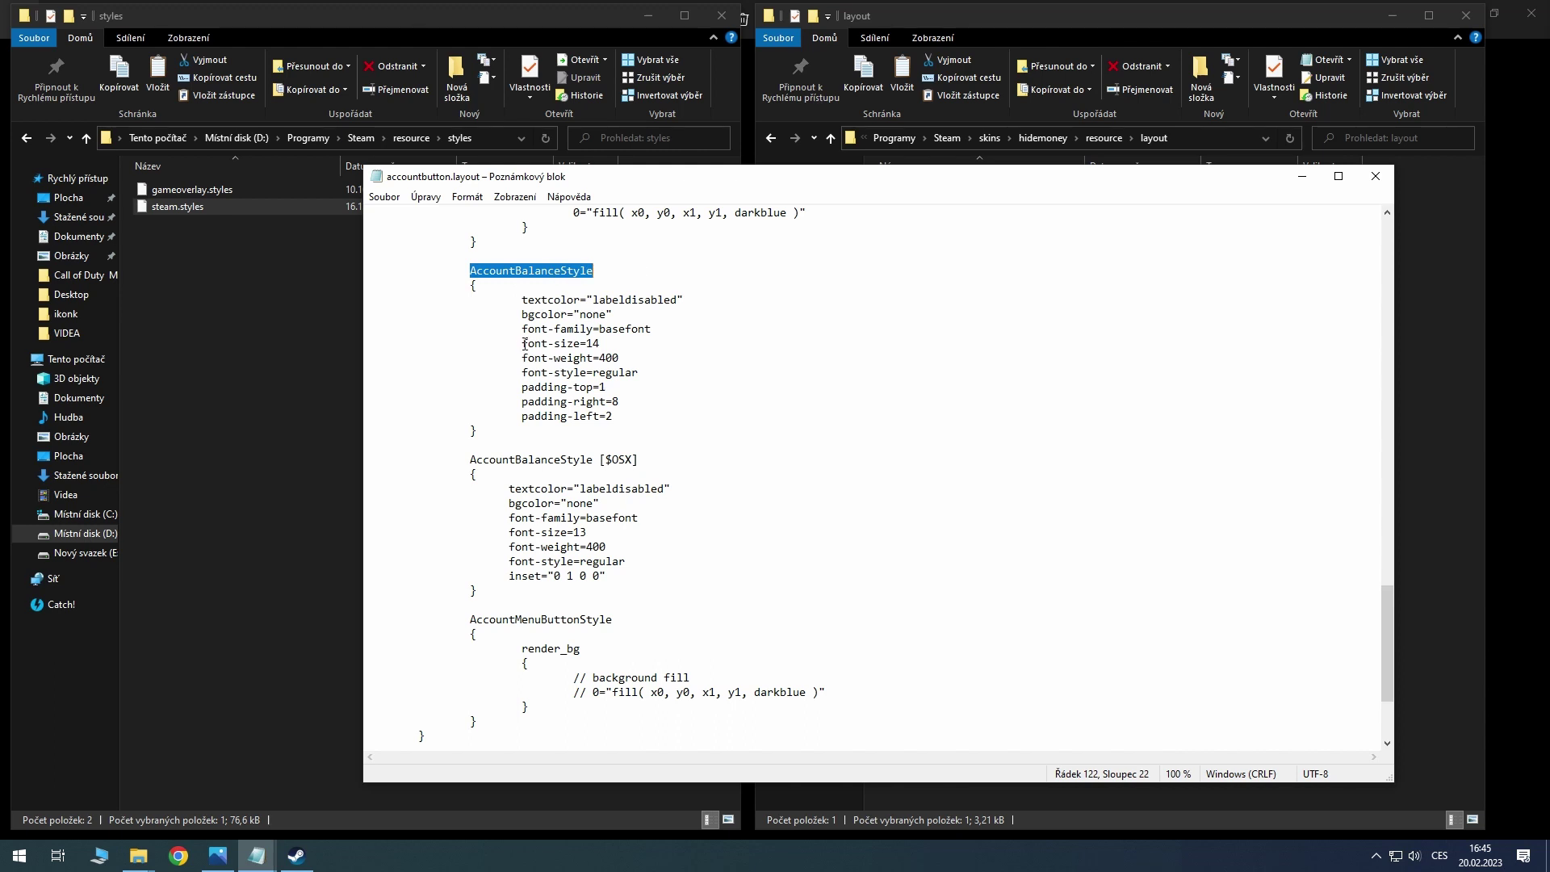
{"action": "left_click", "coordinate": [603, 345]}
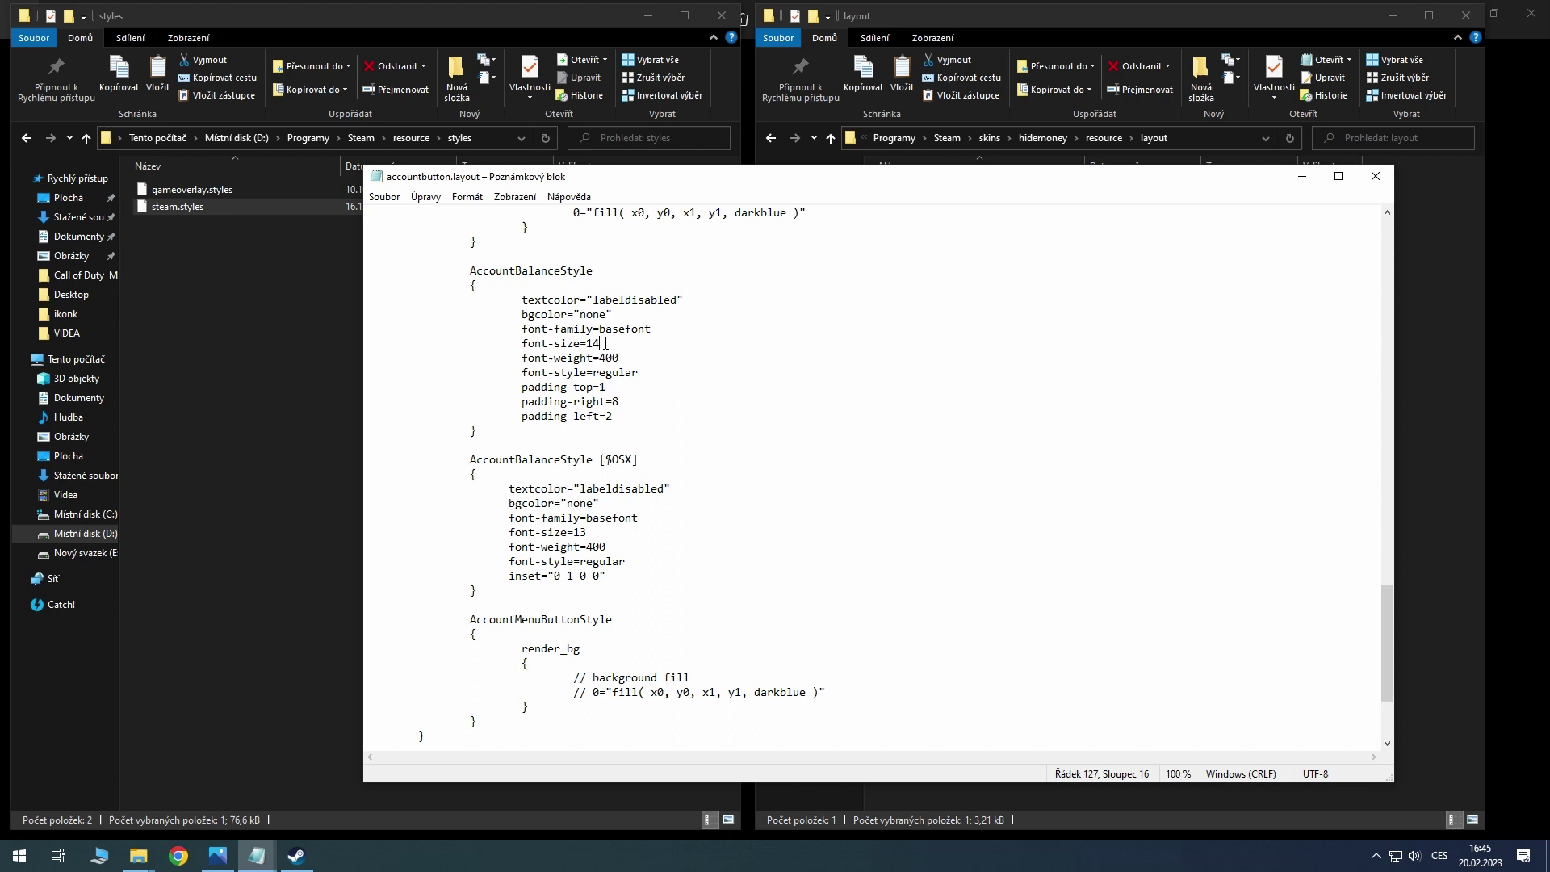
{"action": "key", "text": "shift+Left"}
{"action": "key", "text": "shift+Left"}
{"action": "type", "text": "0"}
Set padding-right and padding-left in the same AccountBalanceStyle block to 0
{"action": "left_click", "coordinate": [627, 401]}
{"action": "key", "text": "BackSpace"}
{"action": "type", "text": "0"}
{"action": "left_click", "coordinate": [618, 417]}
{"action": "key", "text": "BackSpace"}
{"action": "type", "text": "0"}
Look over the [$OSX] variant of AccountBalanceStyle, and close accountbutton.layout with its changes saved
{"action": "left_click_drag", "start_coordinate": [654, 460], "coordinate": [599, 460]}
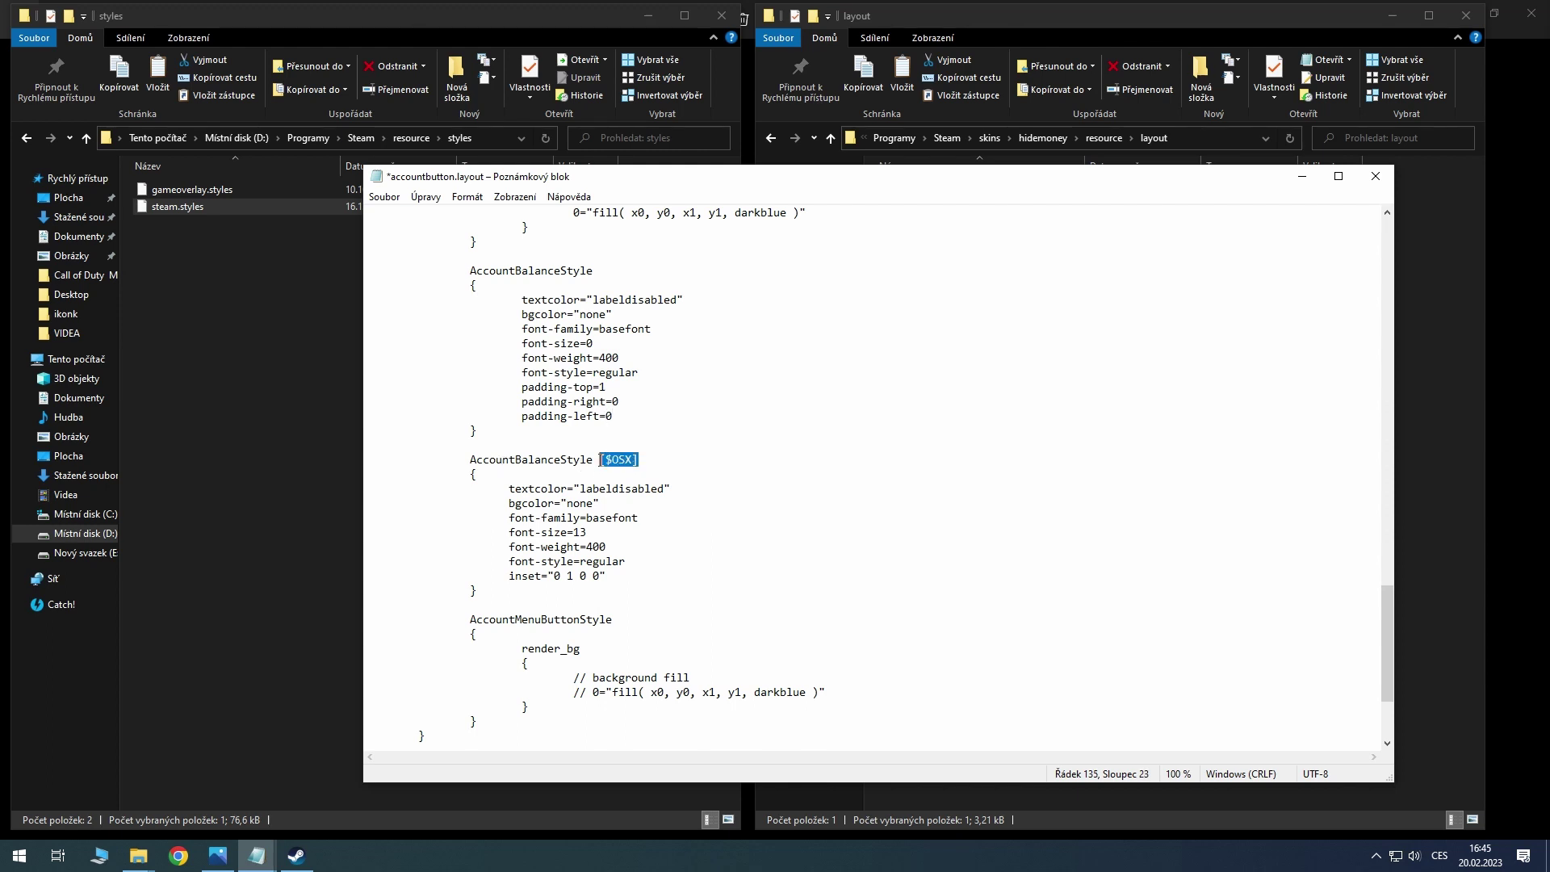
{"action": "left_click", "coordinate": [635, 459]}
{"action": "mouse_move", "coordinate": [594, 532]}
{"action": "left_mouse_down"}
{"action": "mouse_move", "coordinate": [518, 533]}
{"action": "mouse_move", "coordinate": [588, 532]}
{"action": "left_mouse_up"}
{"action": "left_click", "coordinate": [626, 392]}
{"action": "left_click", "coordinate": [1375, 176]}
{"action": "left_click", "coordinate": [738, 437]}
{"action": "left_click", "coordinate": [994, 376]}
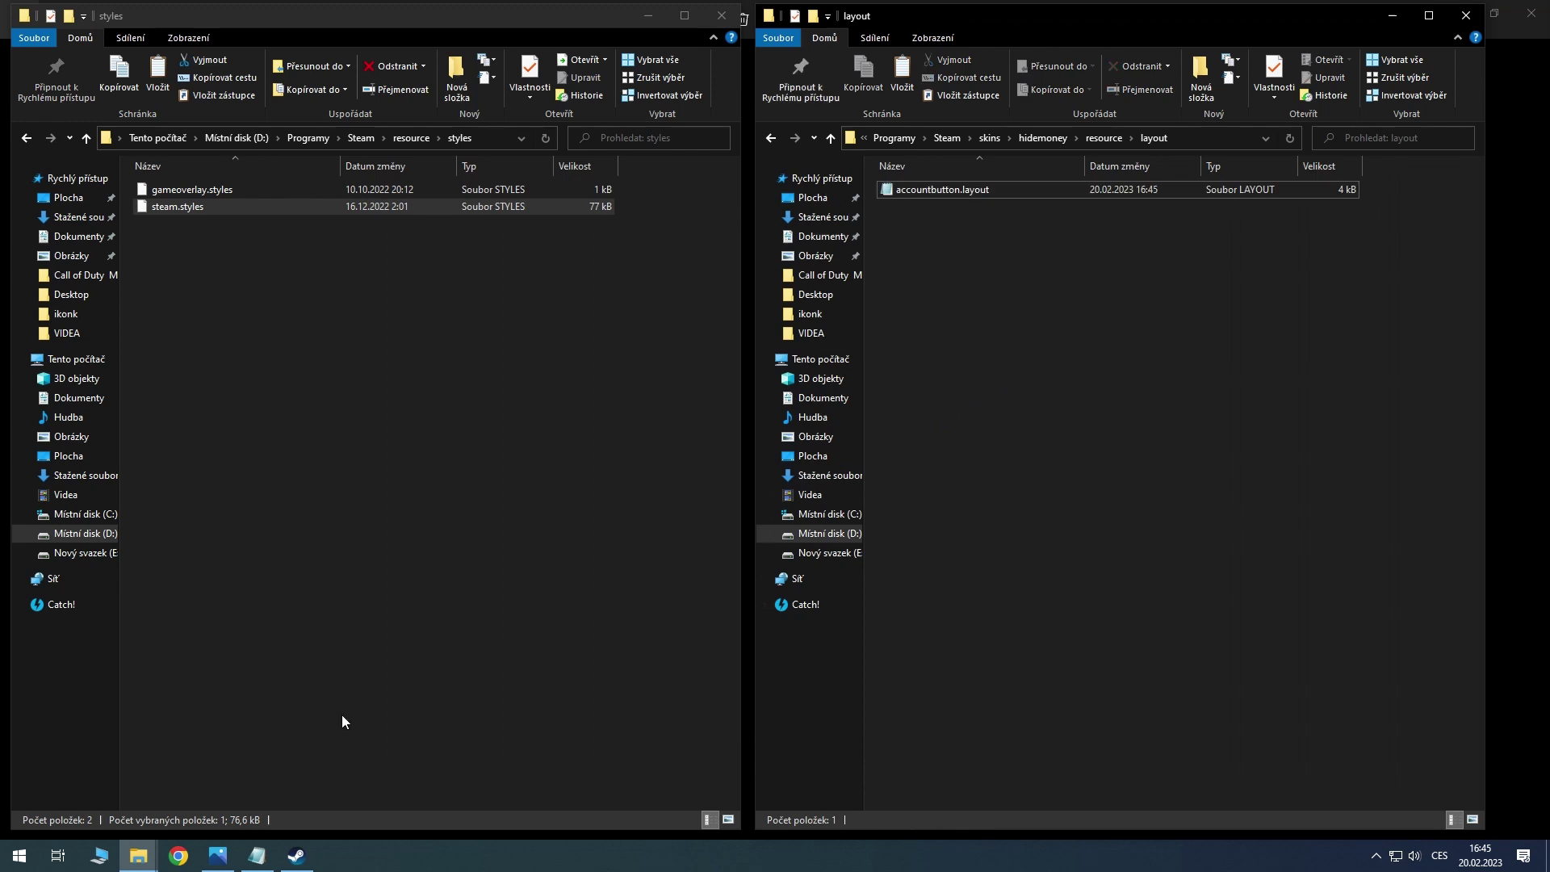
Switch to Steam, choose the hidemoney skin in the interface settings, restart Steam and dismiss its startup pop-up
{"action": "left_click", "coordinate": [296, 855]}
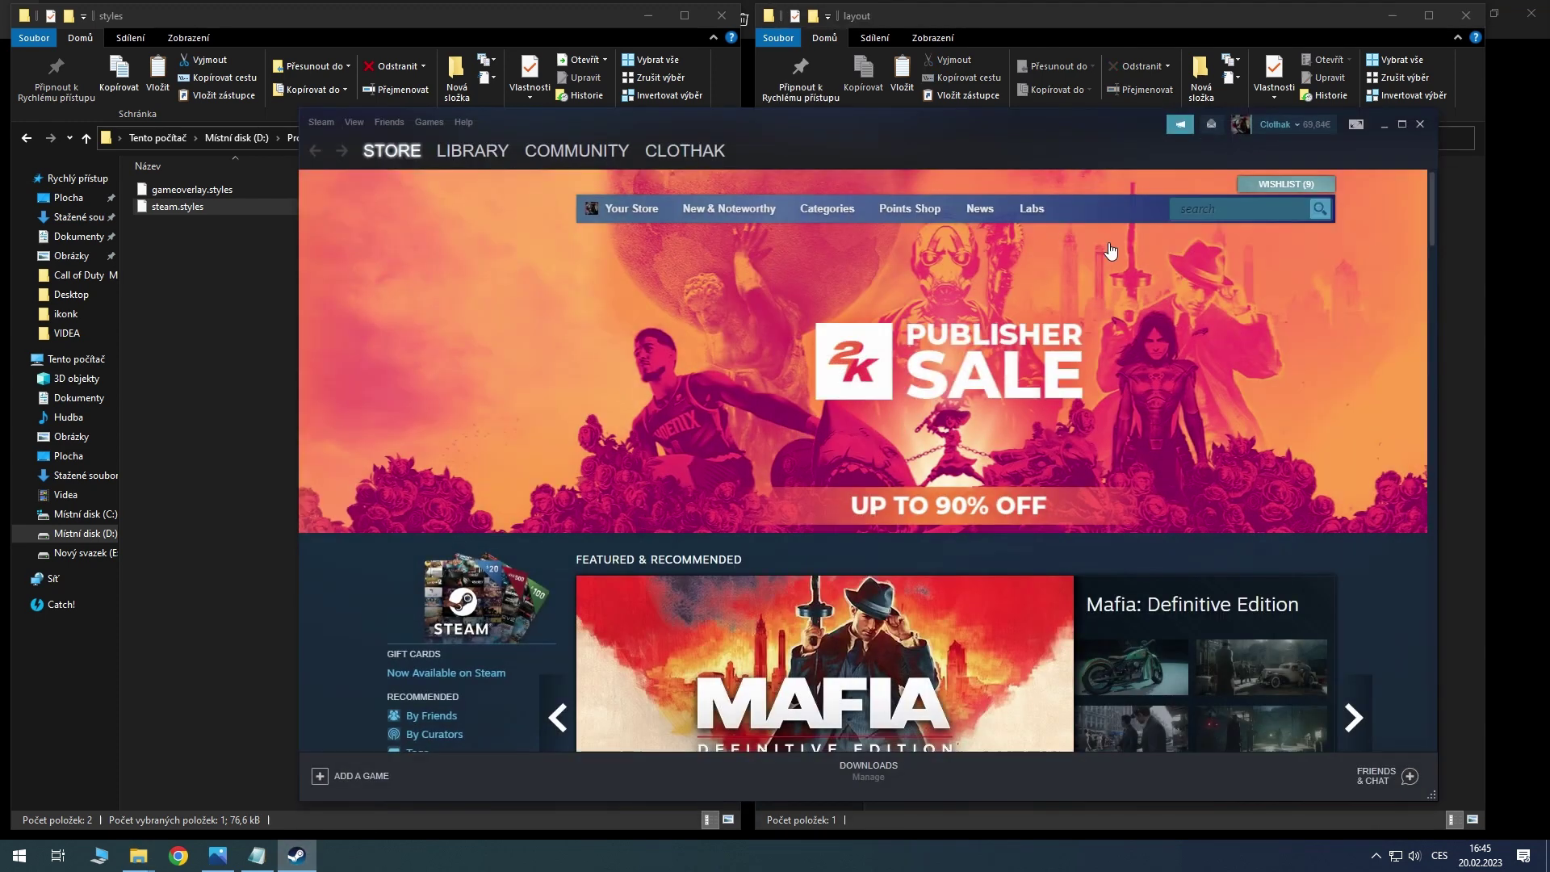
{"action": "left_click", "coordinate": [322, 122]}
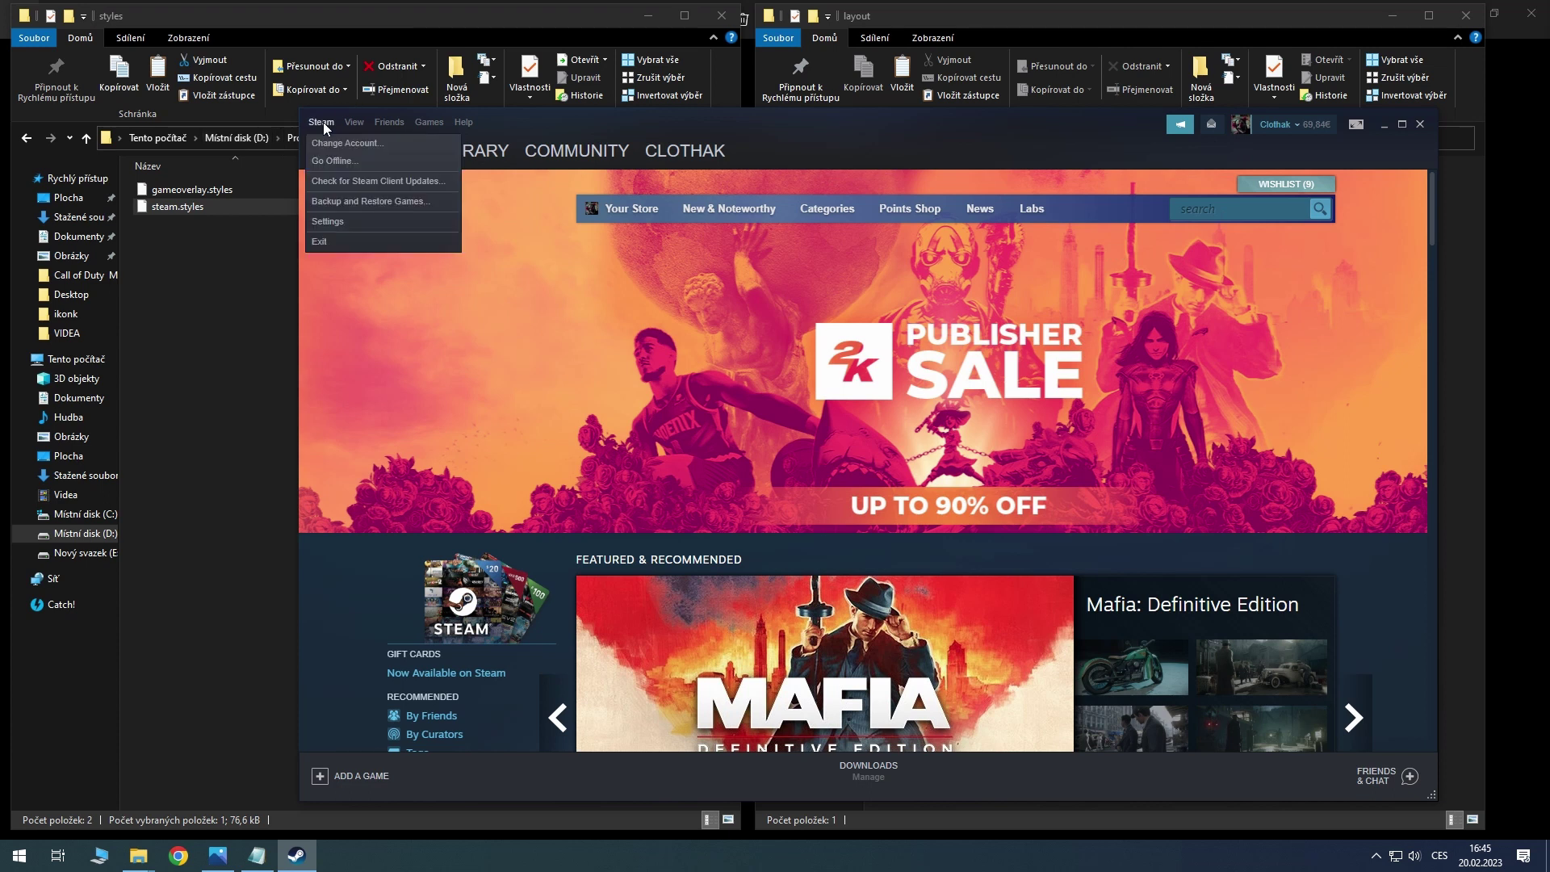
{"action": "left_click", "coordinate": [321, 221]}
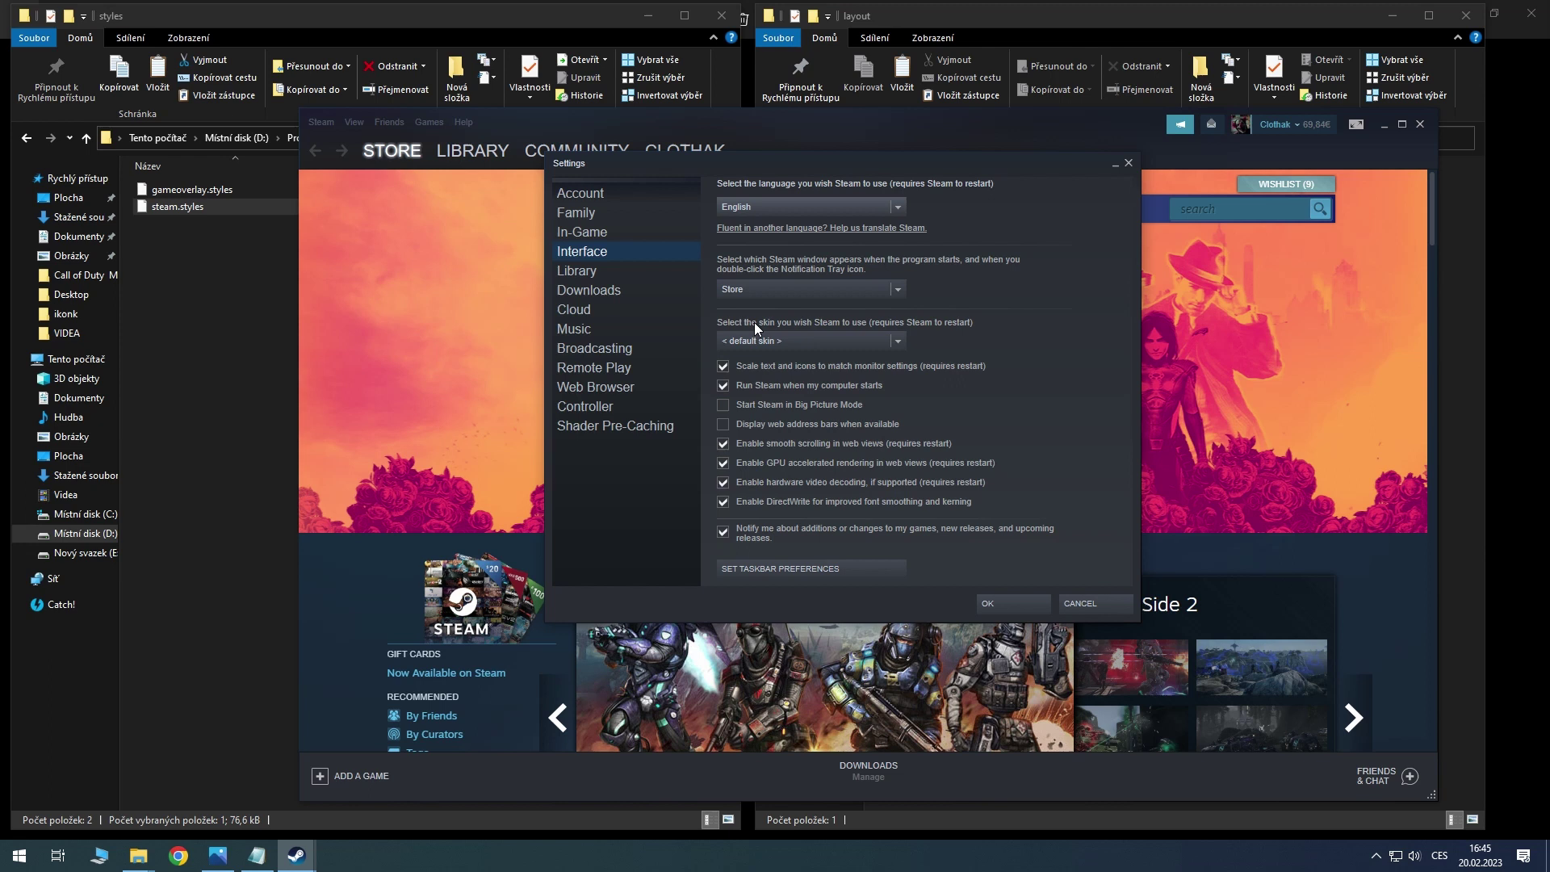
{"action": "left_click", "coordinate": [773, 341]}
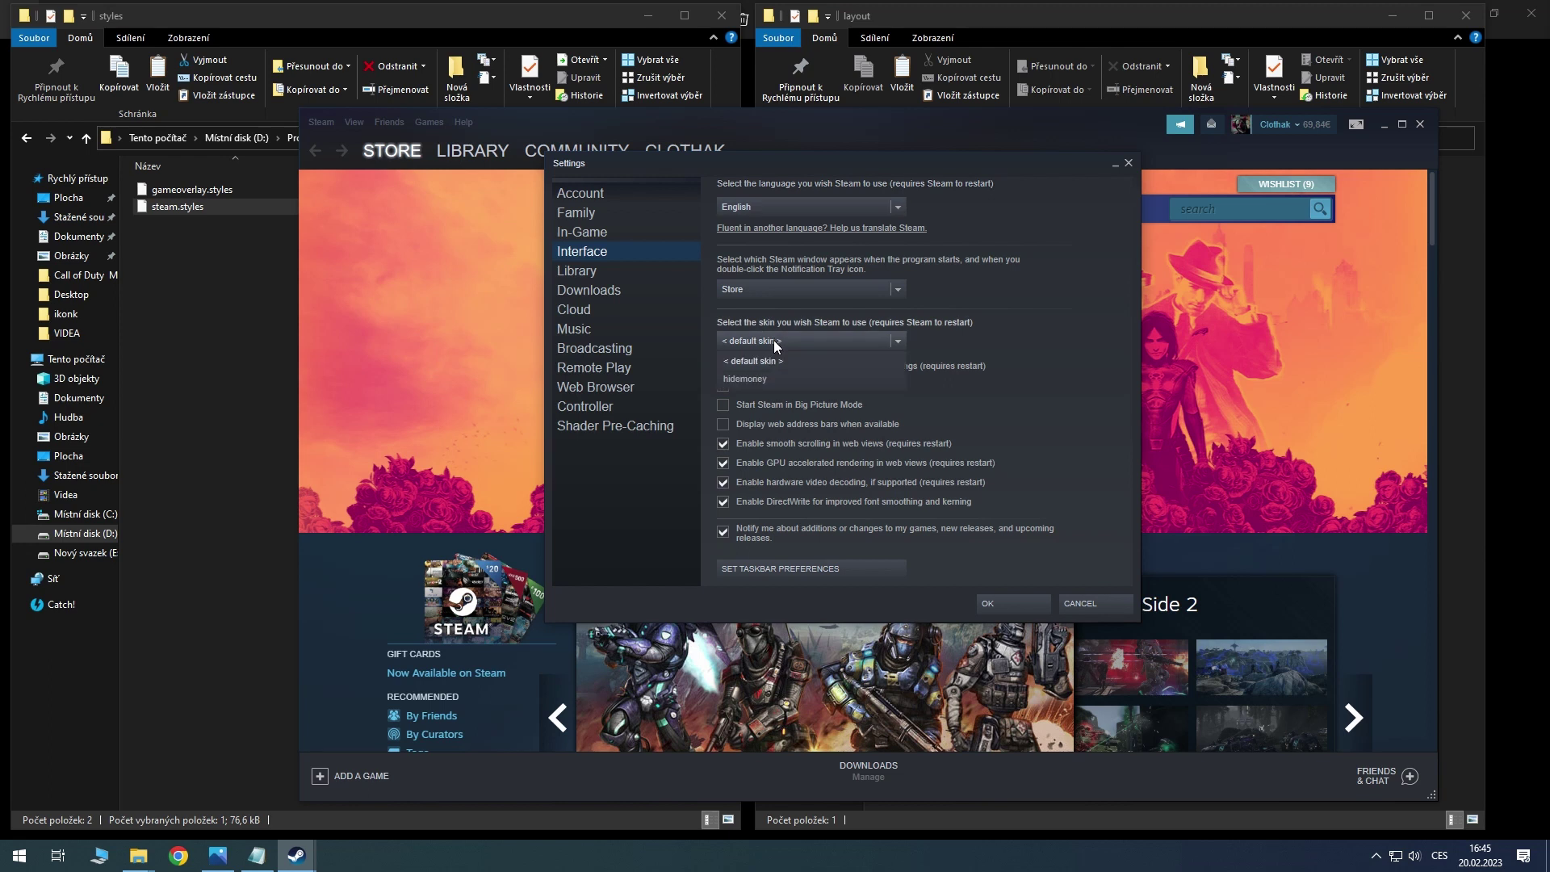
{"action": "left_click", "coordinate": [743, 380]}
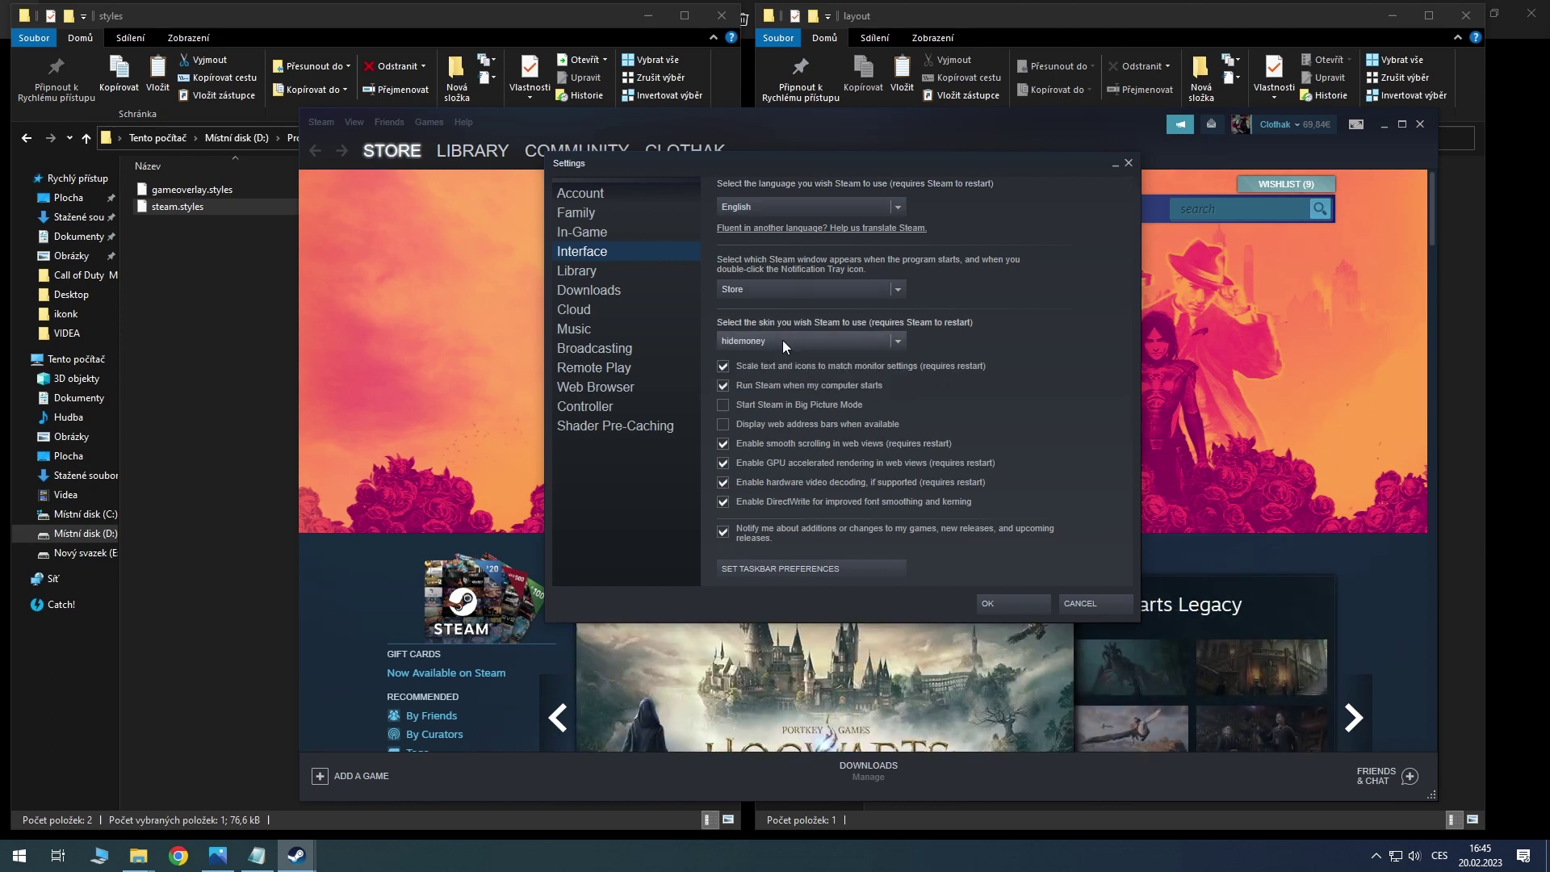
{"action": "left_click", "coordinate": [1000, 603]}
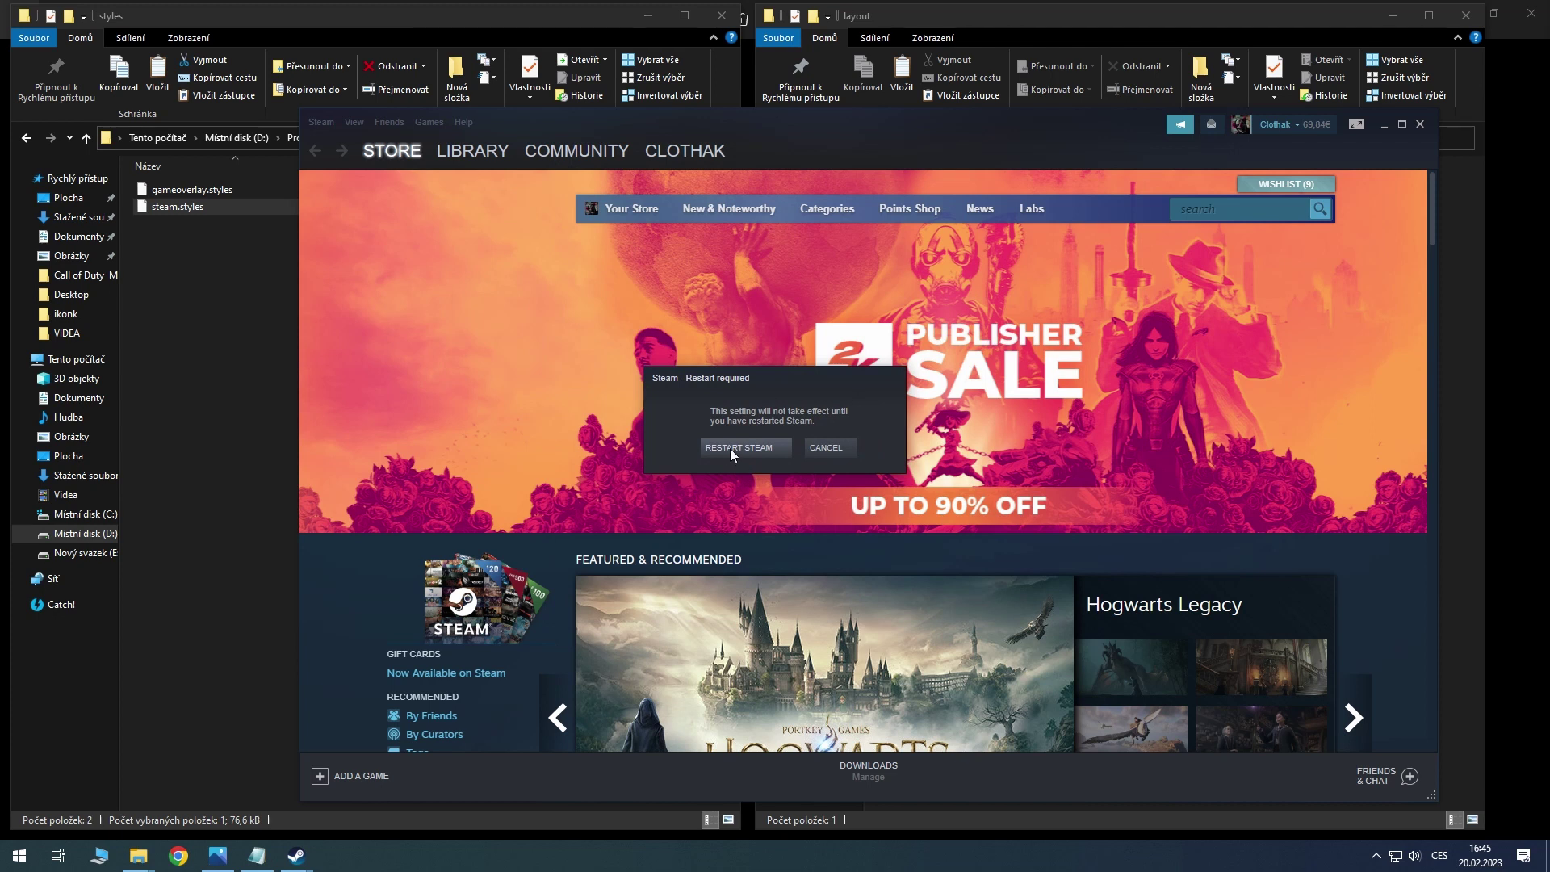
{"action": "left_click", "coordinate": [736, 447]}
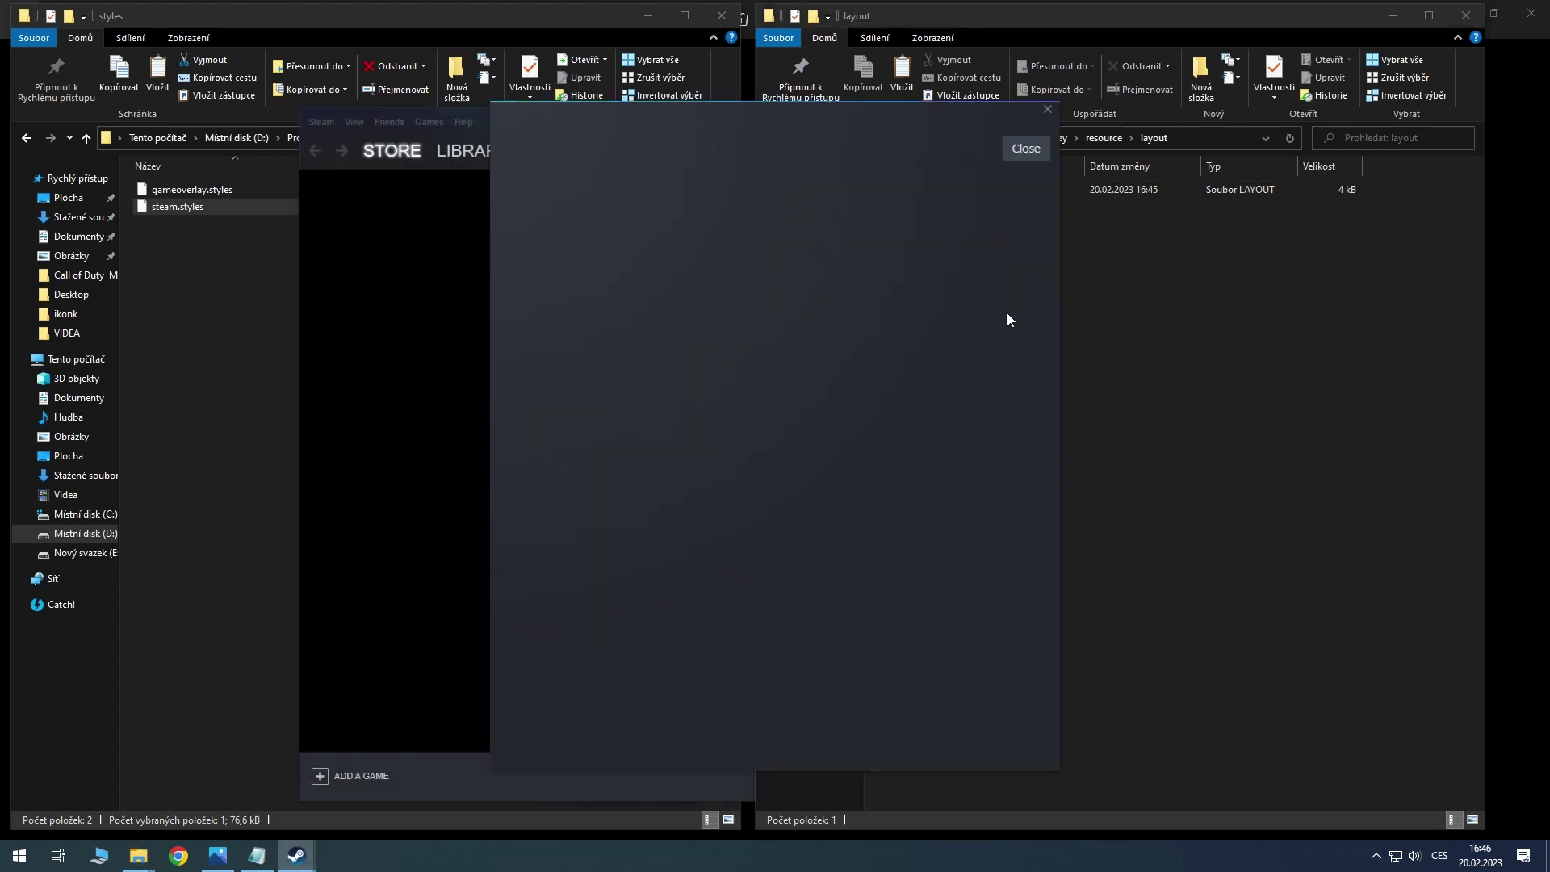
{"action": "left_click", "coordinate": [1047, 110]}
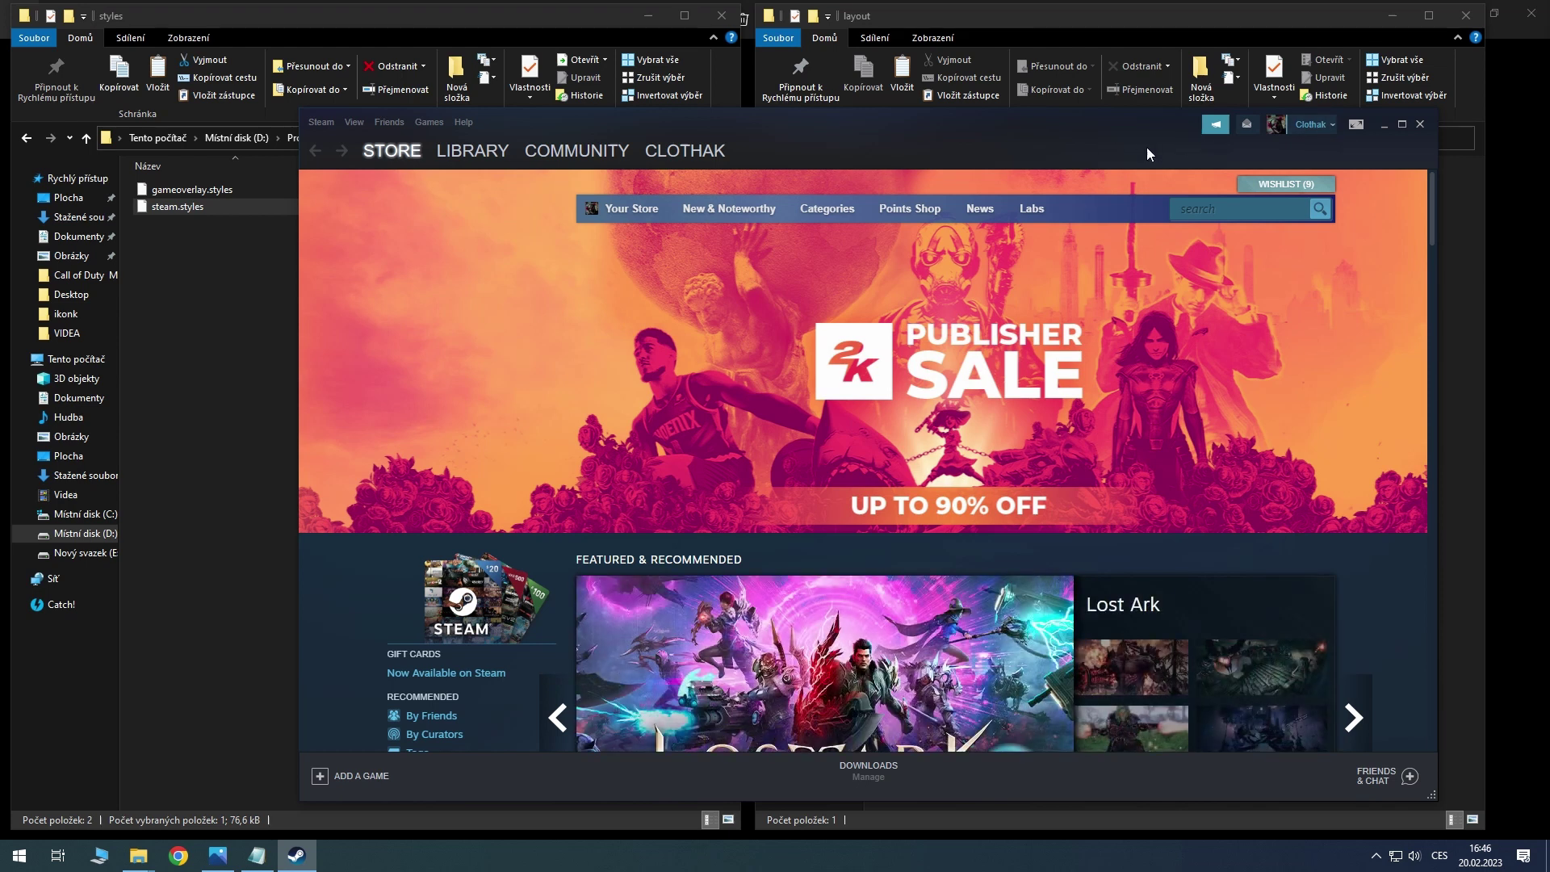
{"action": "left_click", "coordinate": [1314, 122]}
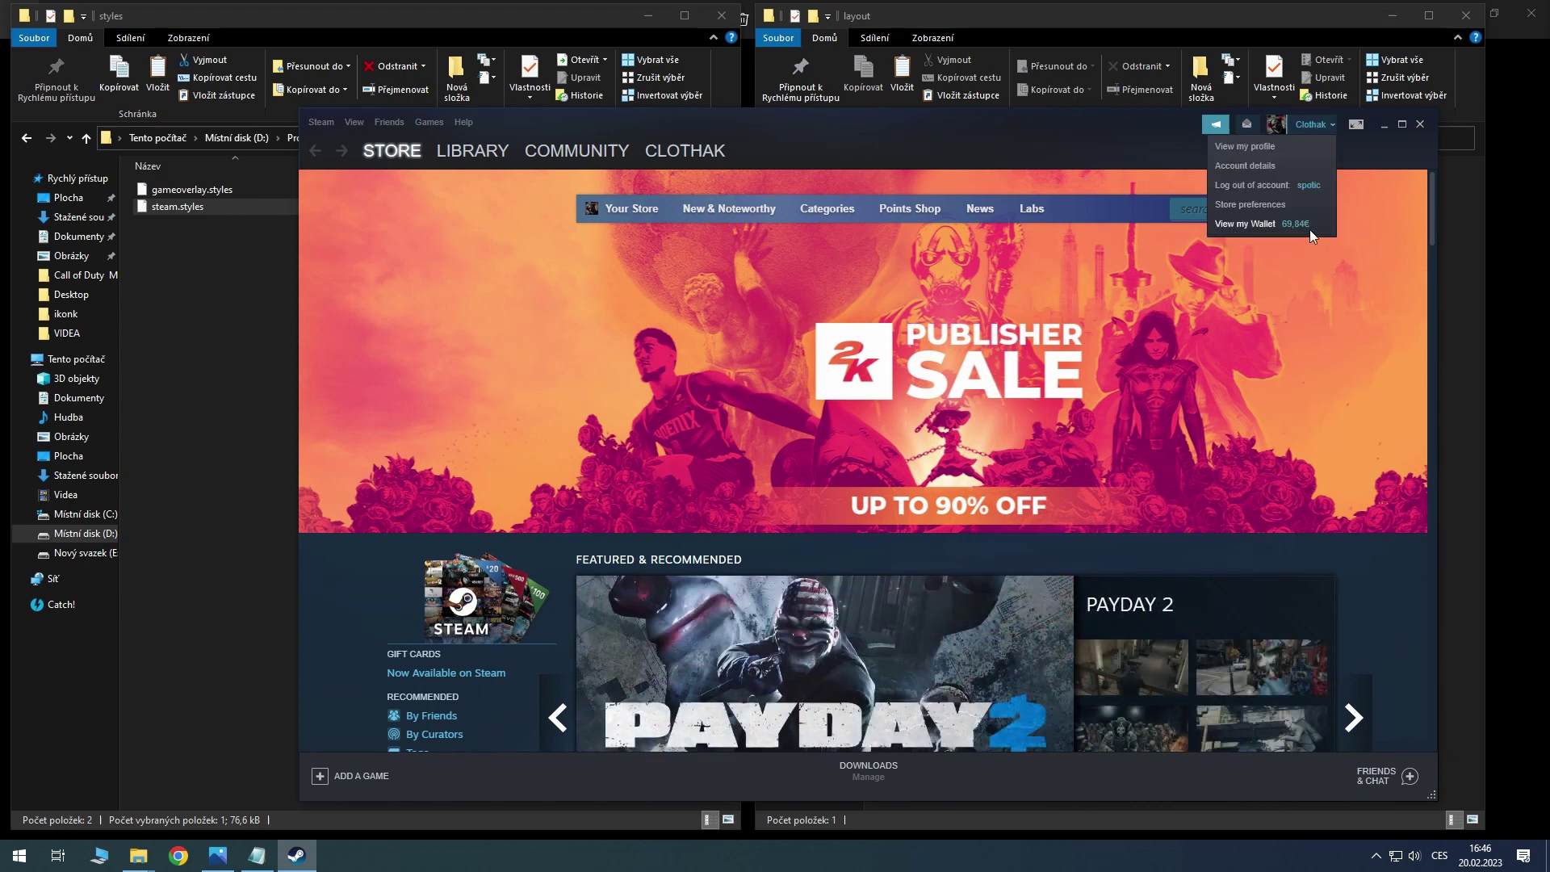
{"action": "left_click", "coordinate": [1138, 143]}
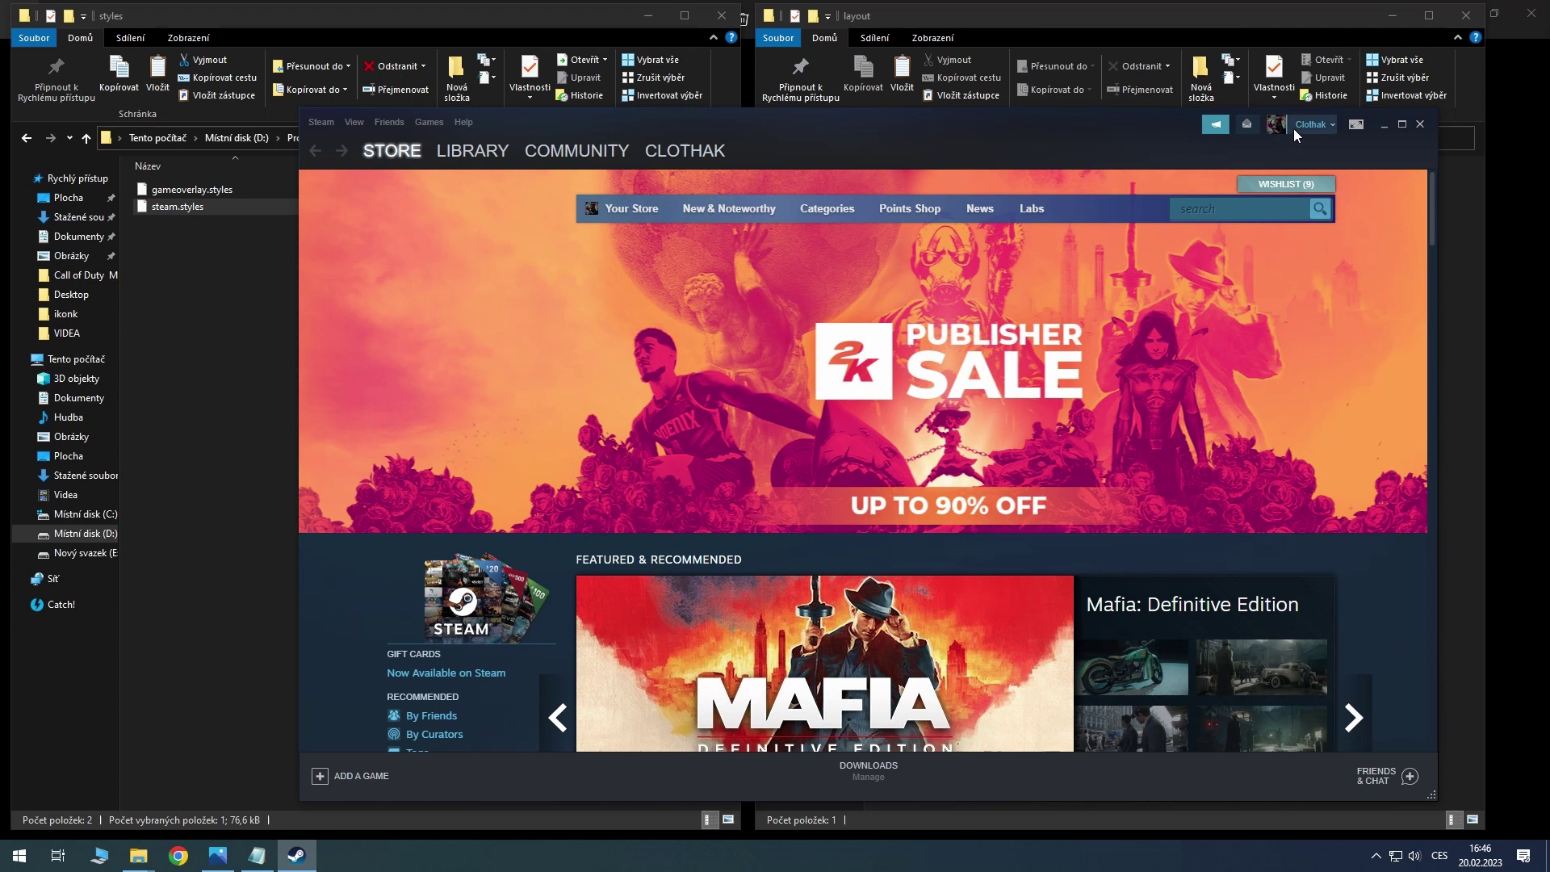
{"action": "left_click", "coordinate": [1318, 126]}
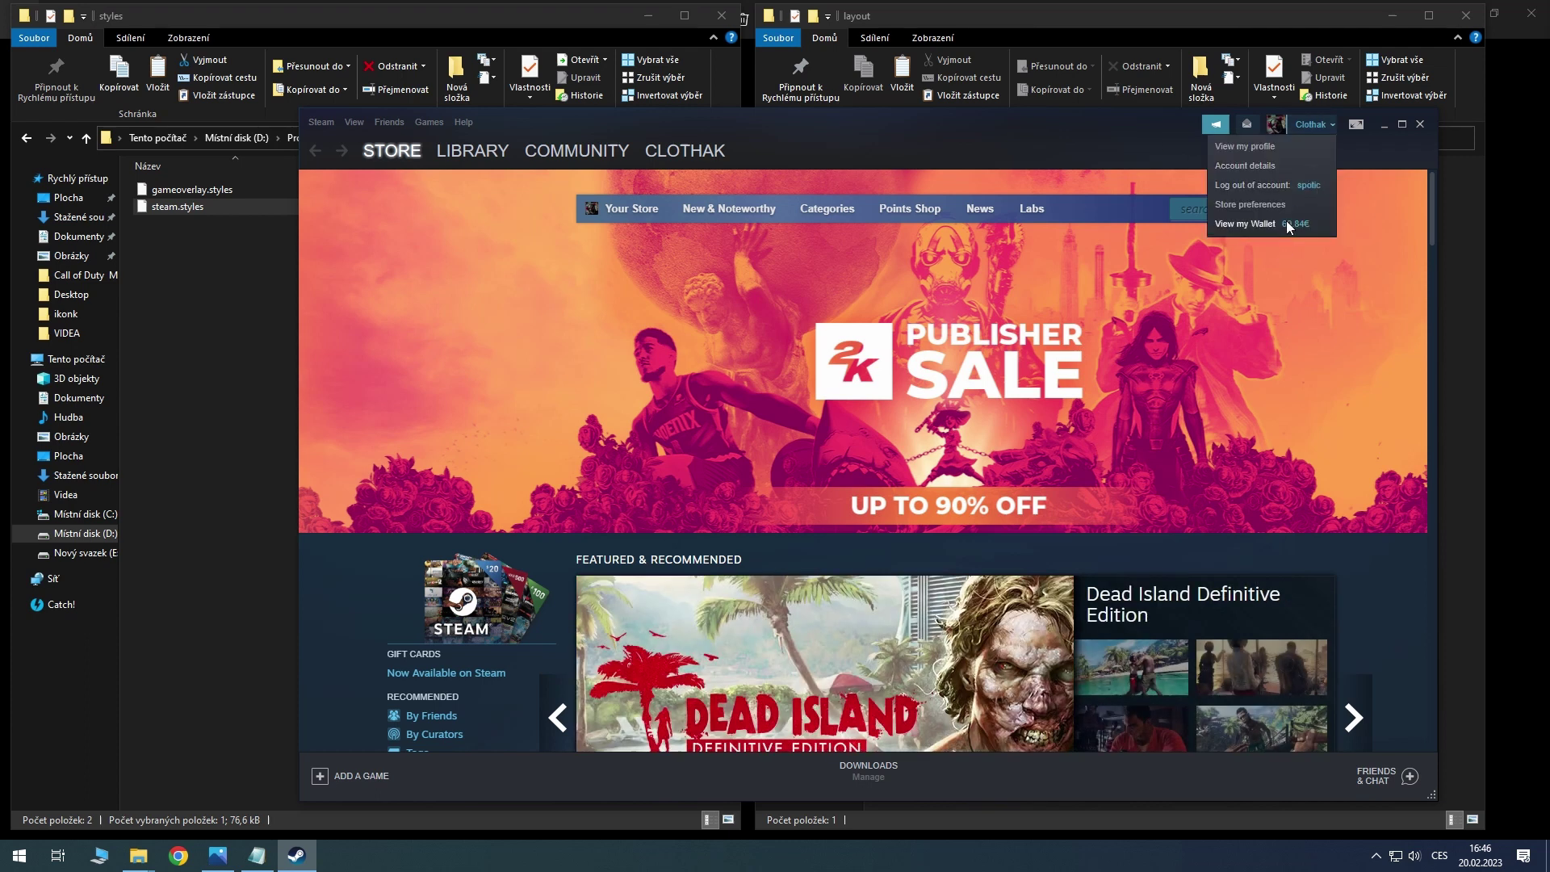
{"action": "left_click", "coordinate": [1200, 134]}
Select the default skin in Steam's interface settings and cancel the change
{"action": "left_click", "coordinate": [354, 122]}
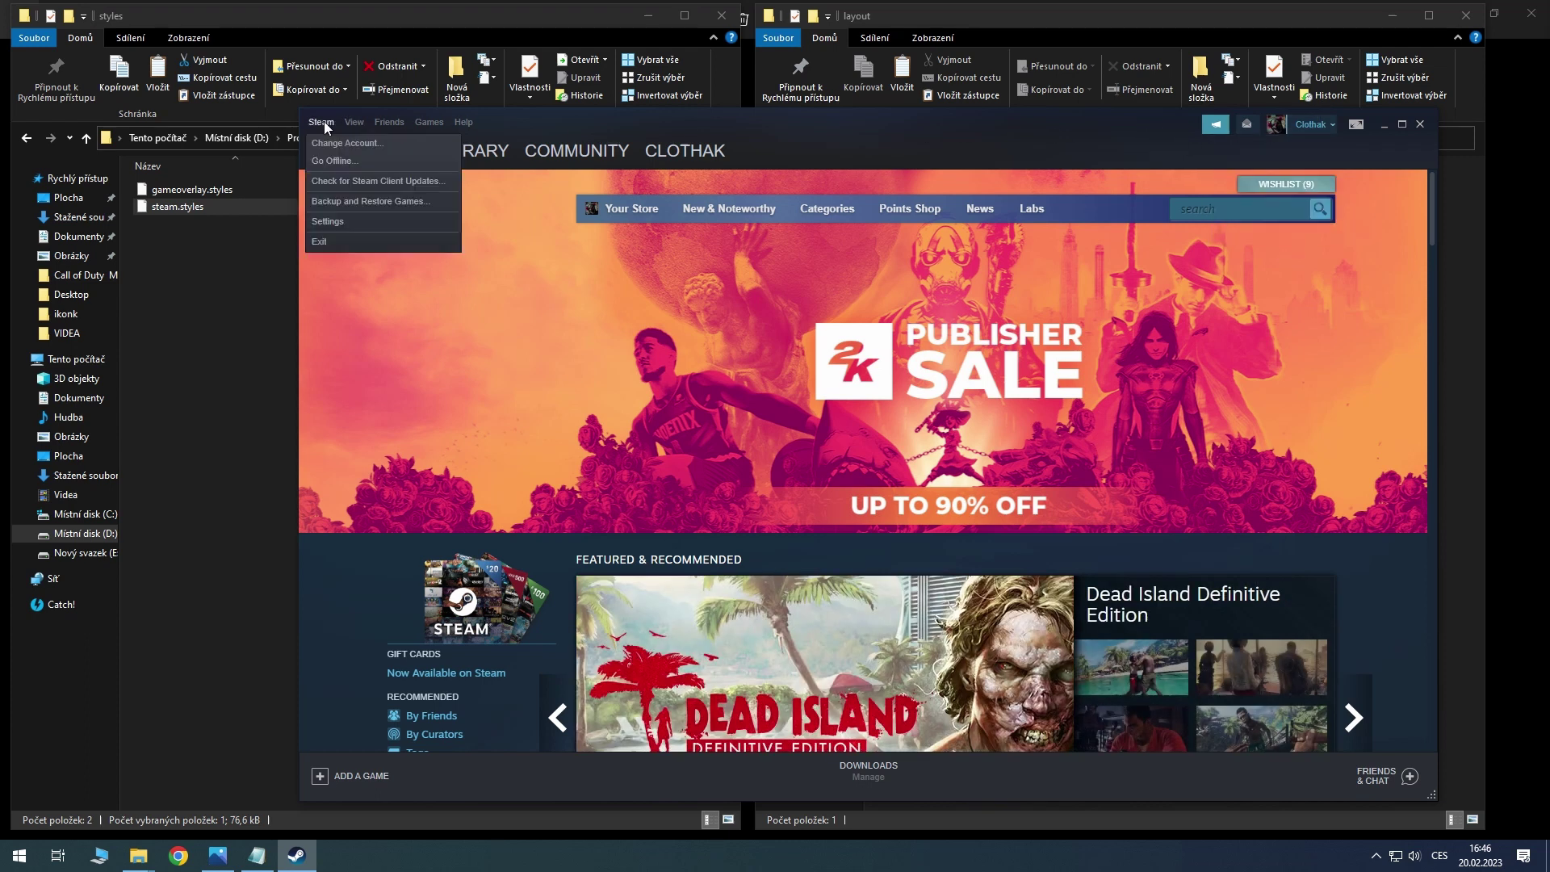
{"action": "left_click", "coordinate": [327, 244]}
{"action": "left_click", "coordinate": [773, 340]}
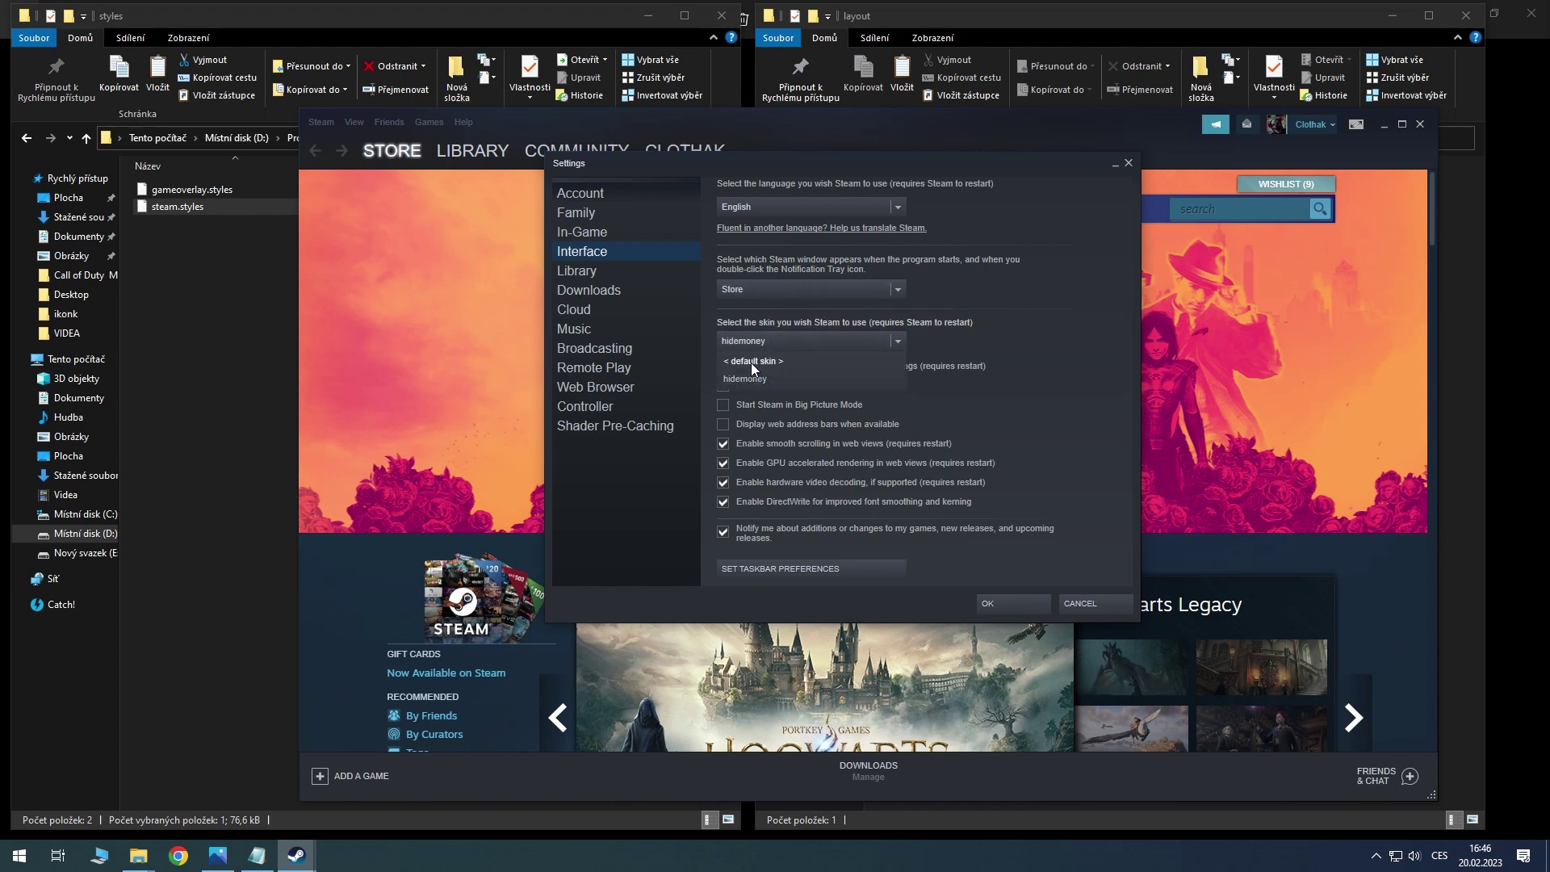
{"action": "left_click", "coordinate": [751, 362]}
{"action": "left_click", "coordinate": [1091, 604]}
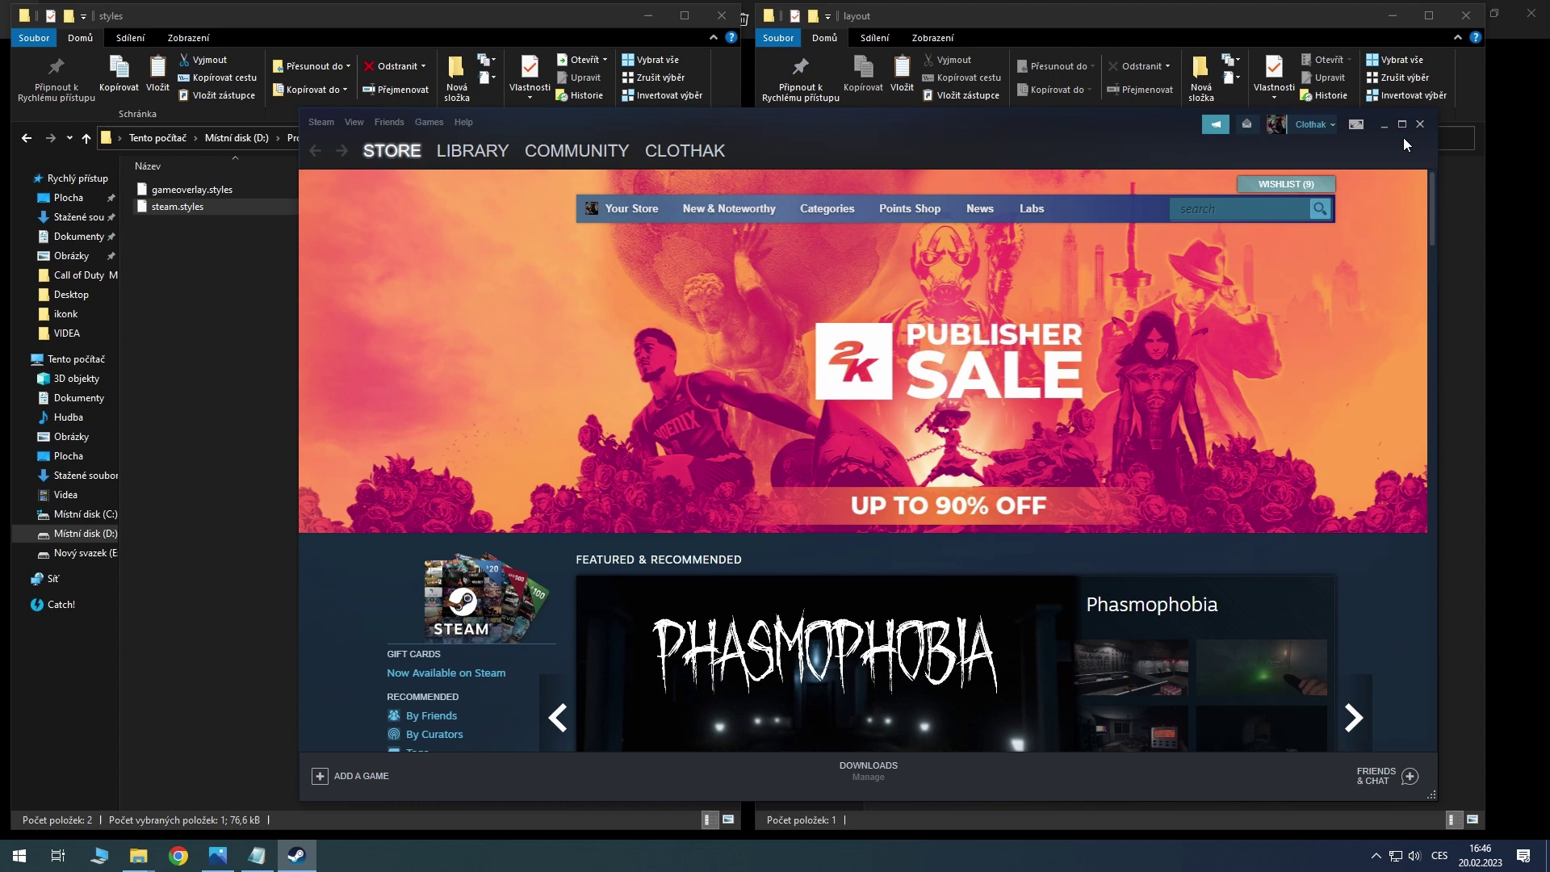
Close the Steam window, go to the main Steam folder and view the available actions for its skins folder without applying any
{"action": "left_click", "coordinate": [1420, 124]}
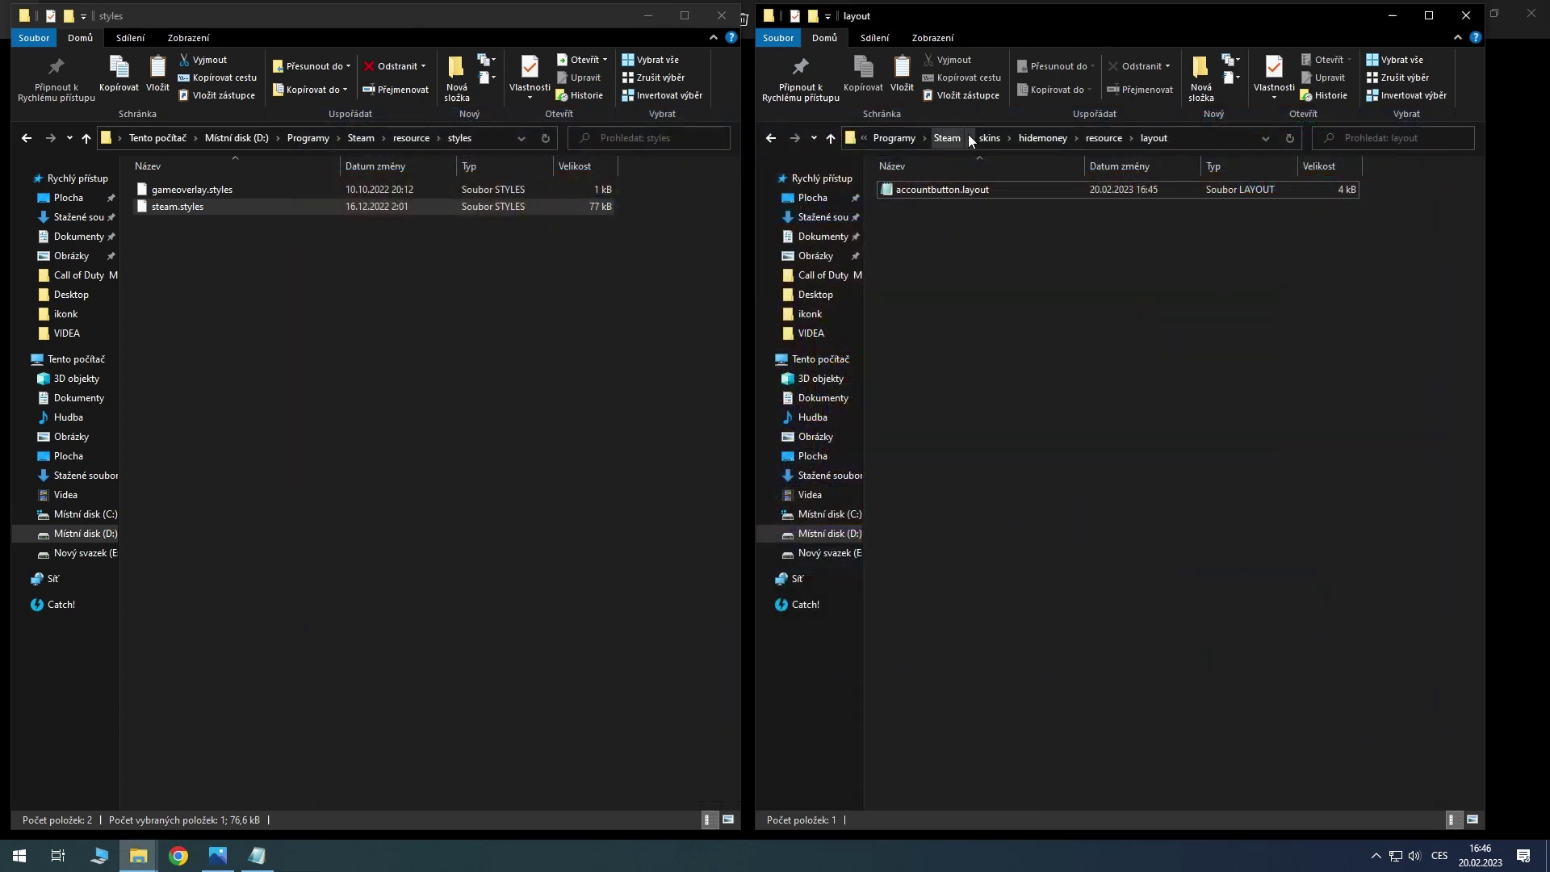
{"action": "left_click", "coordinate": [987, 138]}
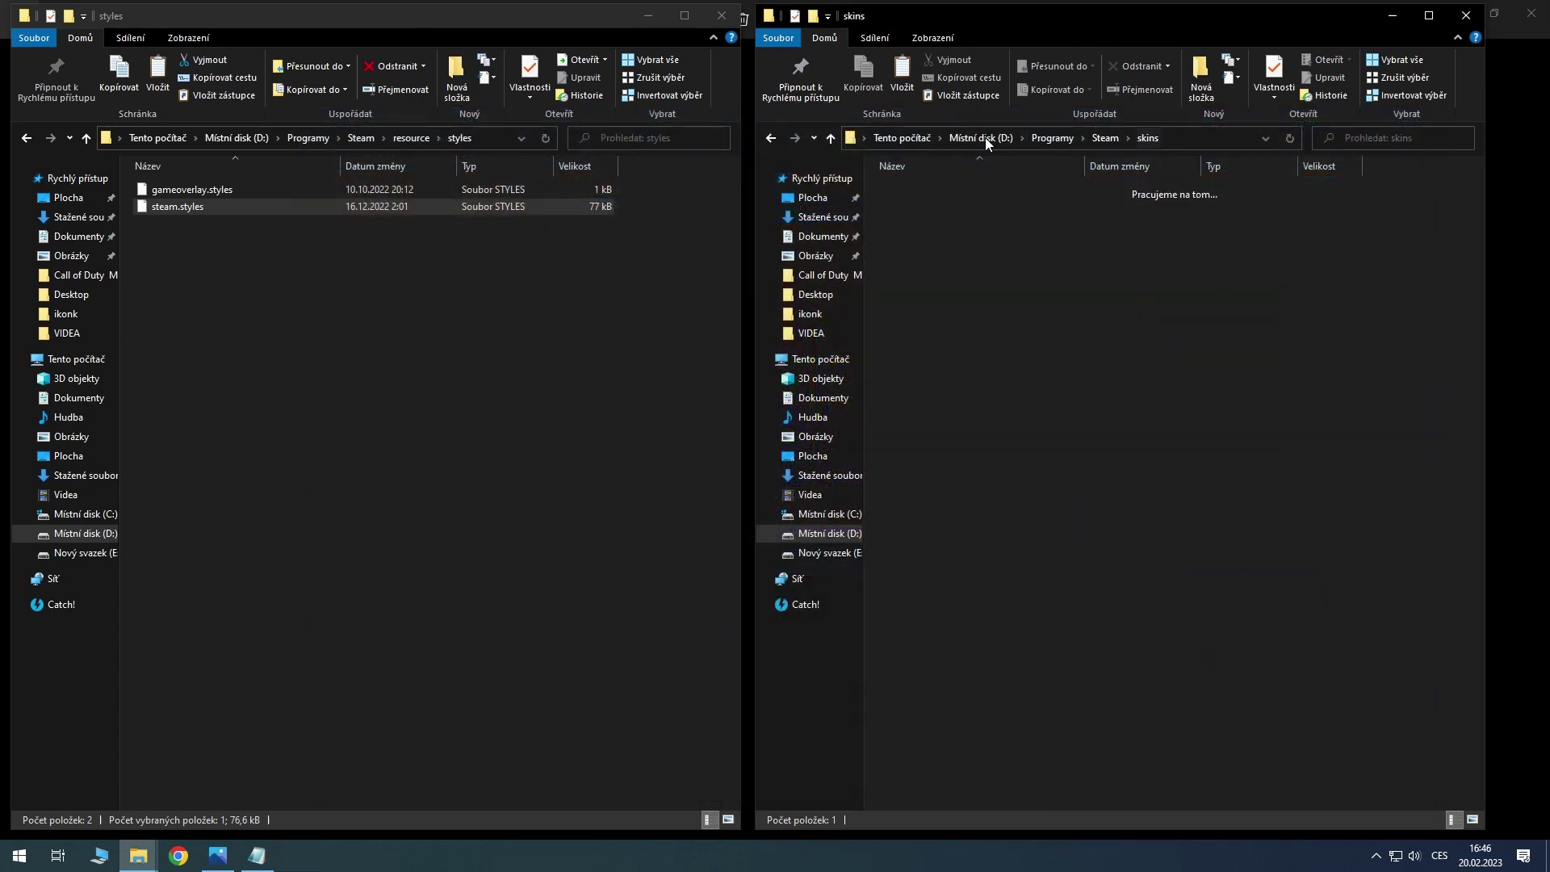
{"action": "left_click", "coordinate": [1106, 138]}
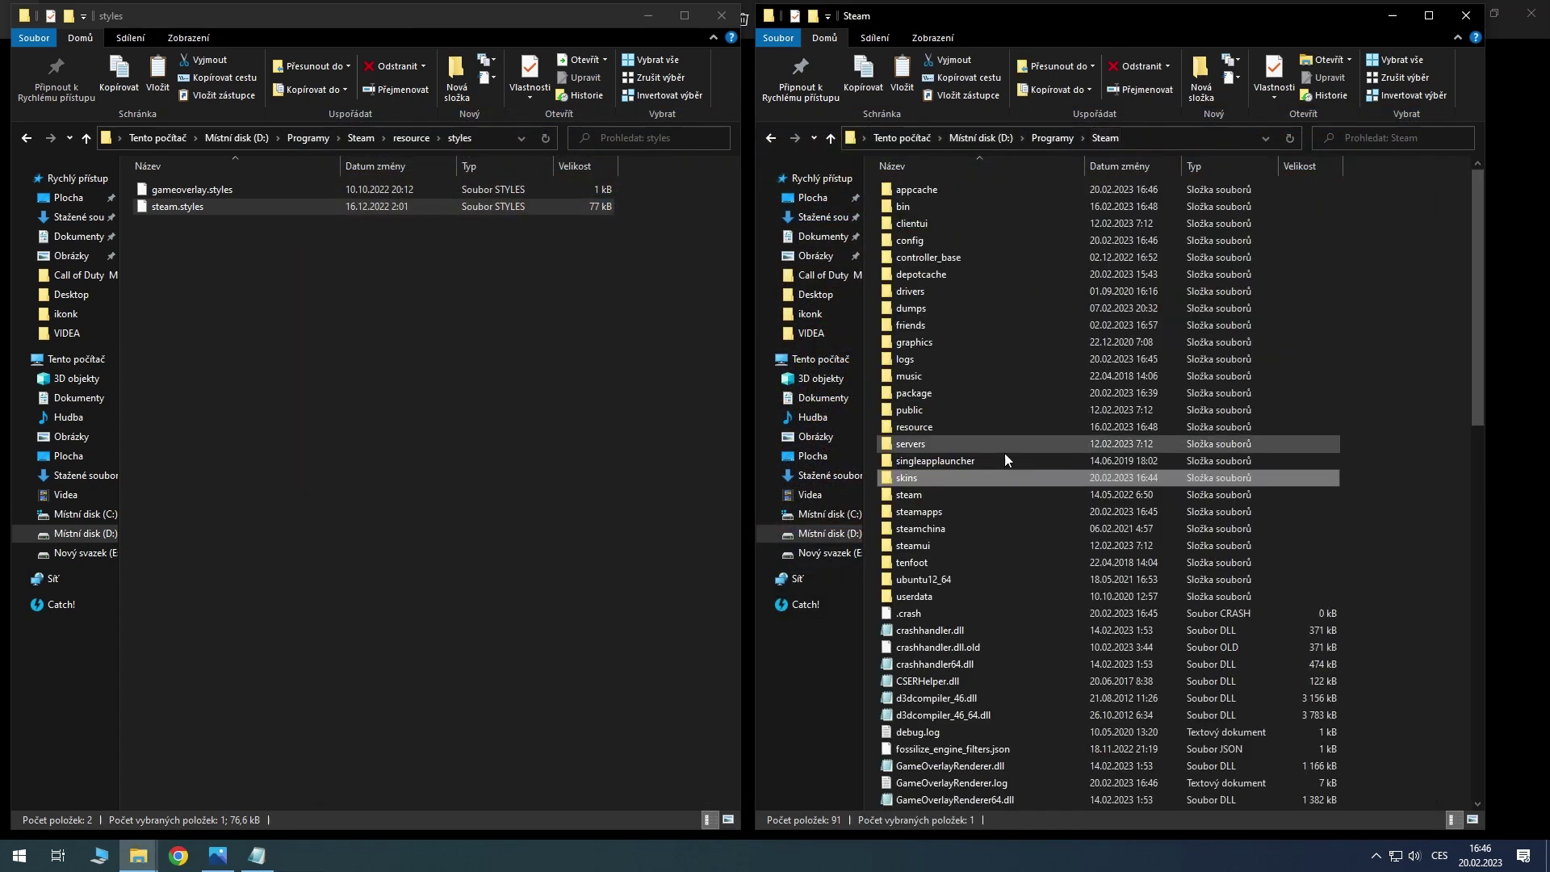
{"action": "right_click", "coordinate": [933, 477]}
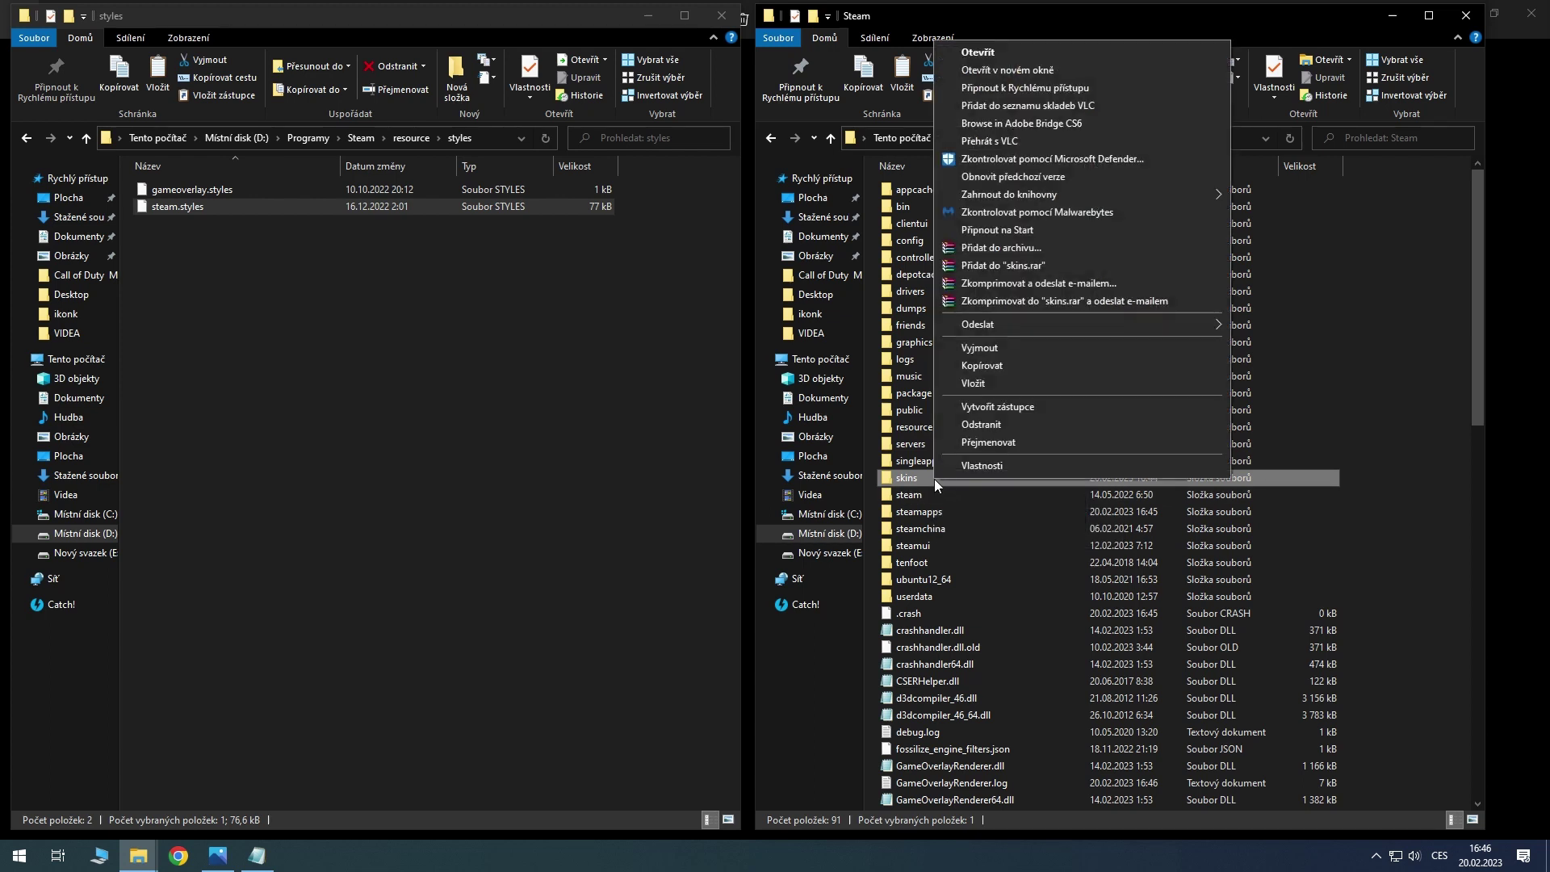
{"action": "left_click", "coordinate": [557, 428]}
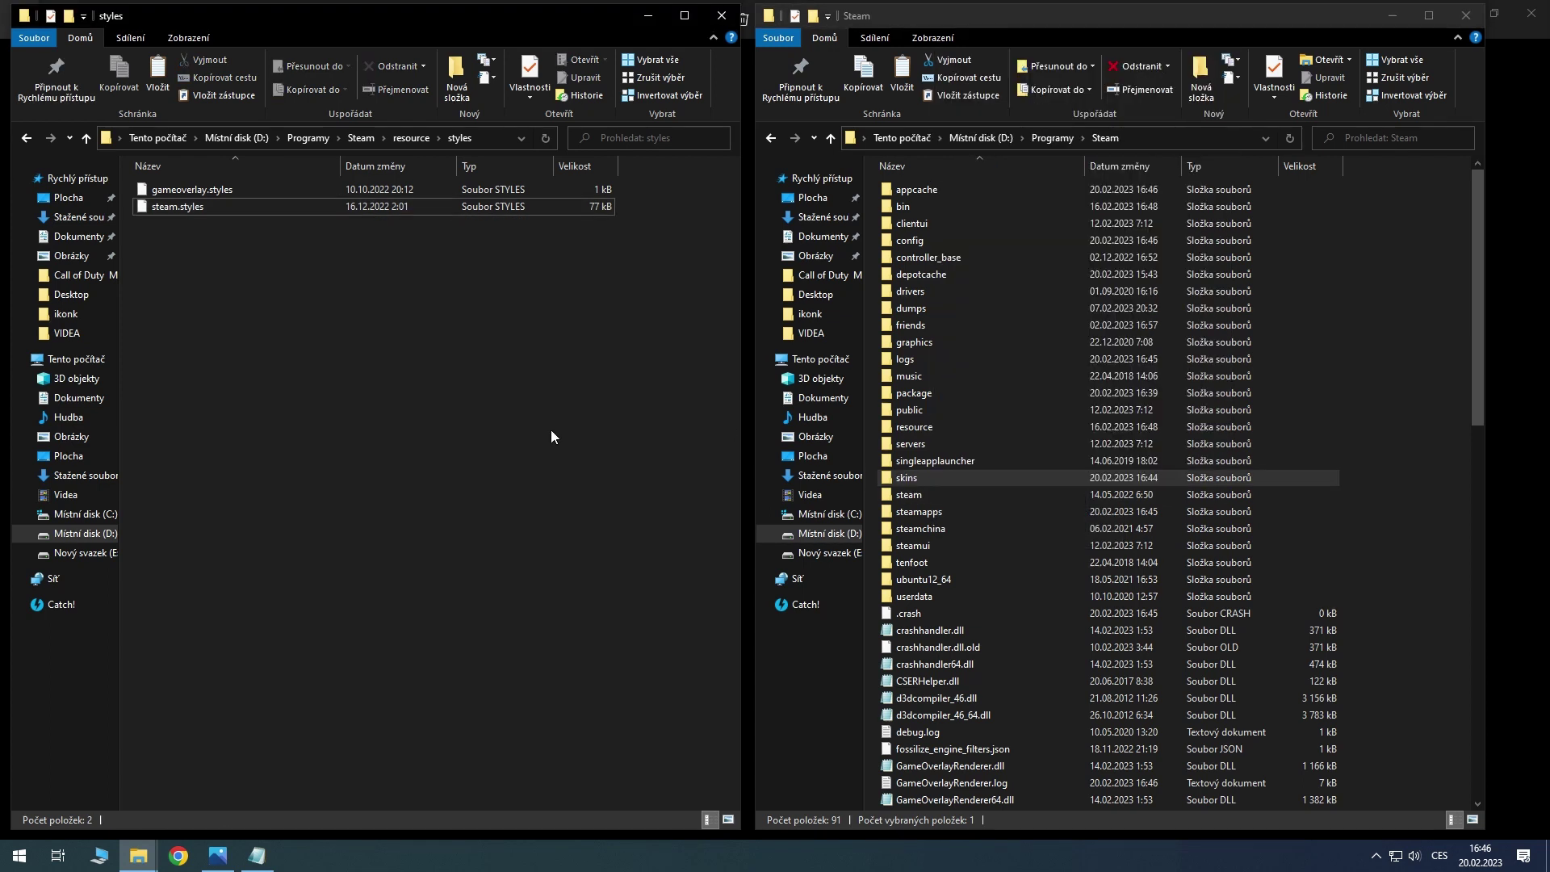